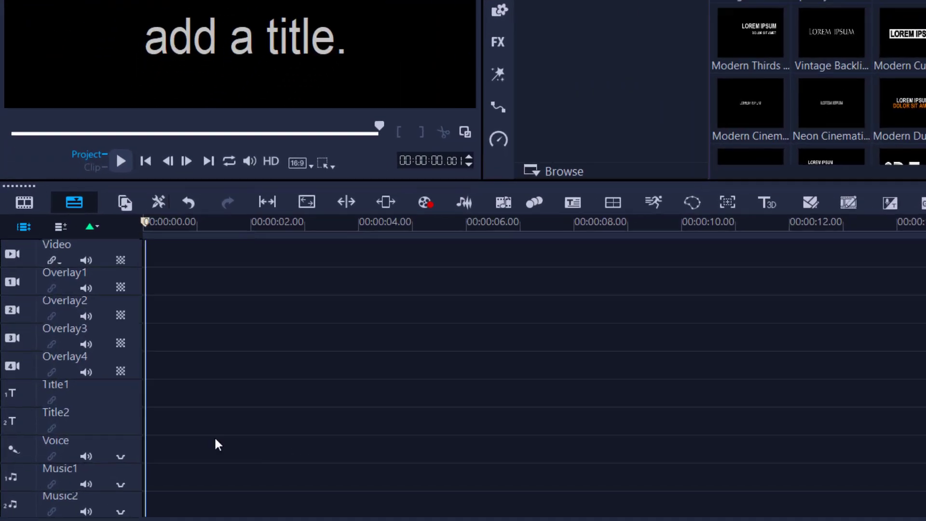
Add a title reading TEXT on the Title1 track and align it to the center of the frame.
{"action": "left_click", "coordinate": [198, 394]}
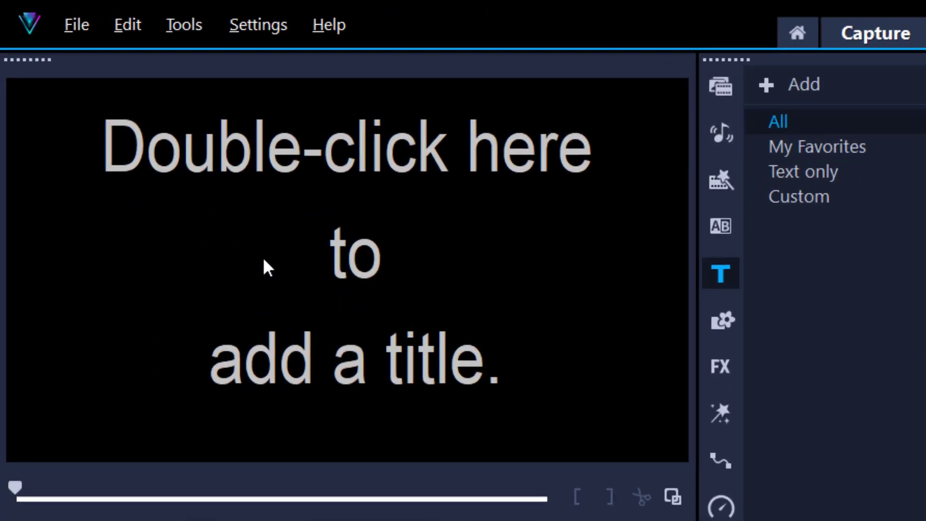
{"action": "double_click", "coordinate": [264, 260]}
{"action": "type", "text": "TEXT"}
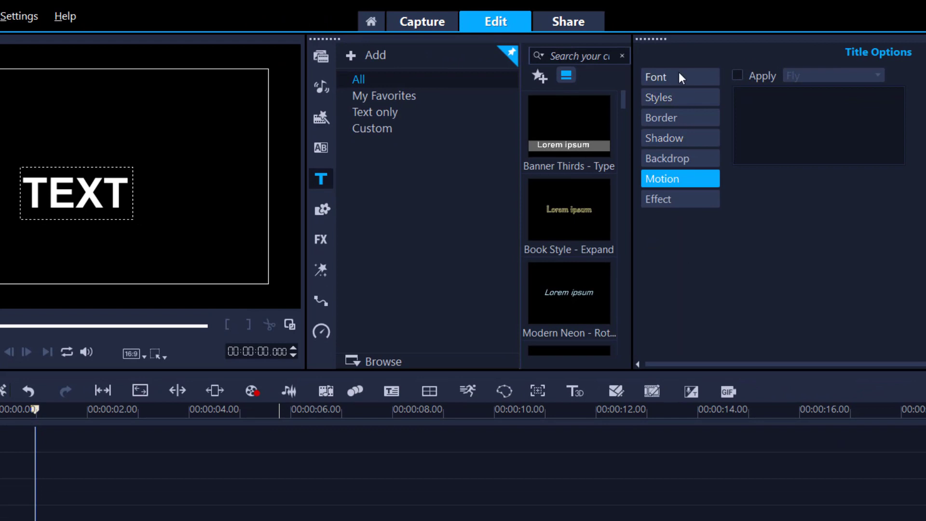
{"action": "left_click", "coordinate": [678, 72]}
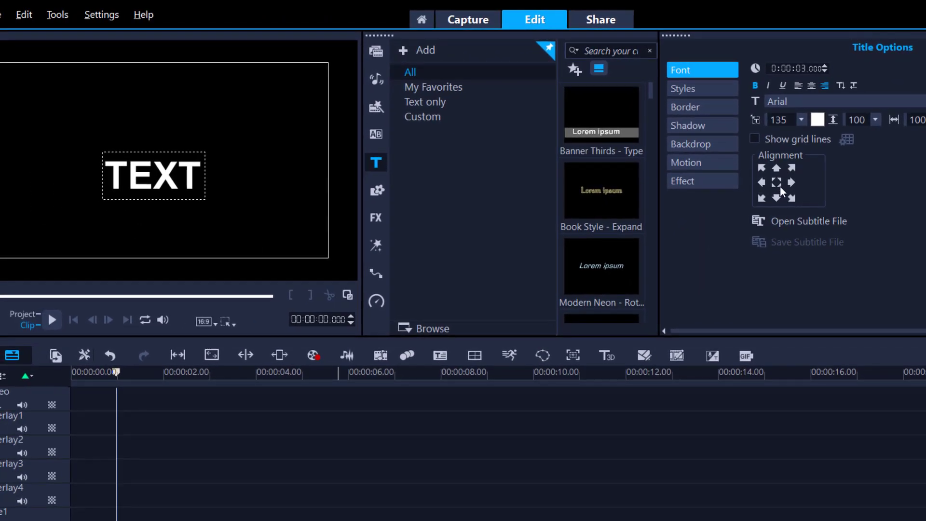
{"action": "left_click", "coordinate": [780, 184]}
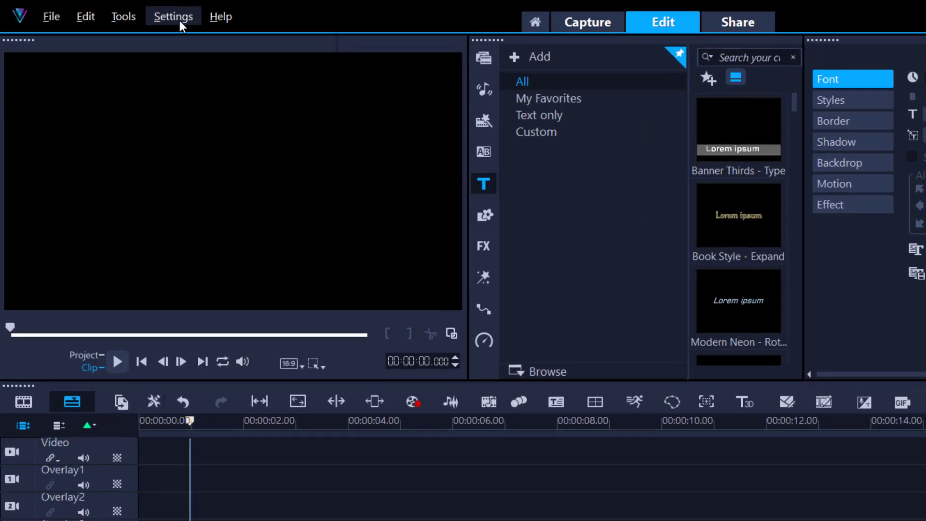
Review the title safe area display option for the preview window in the program preferences.
{"action": "left_click", "coordinate": [247, 24]}
{"action": "left_click", "coordinate": [219, 42]}
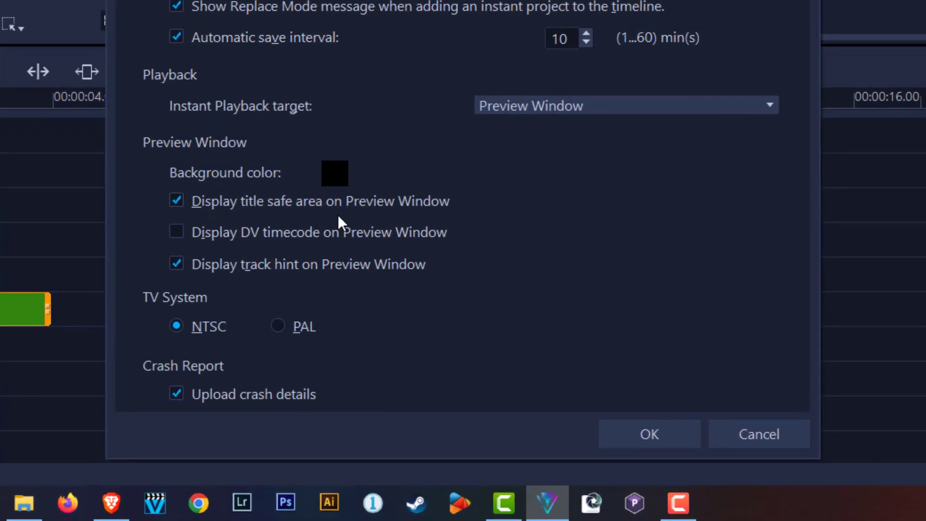
{"action": "left_click", "coordinate": [635, 444]}
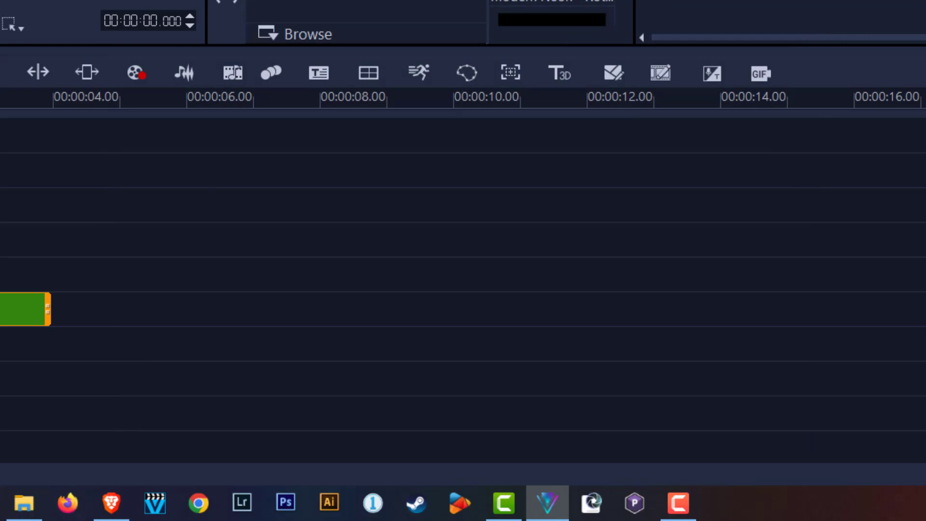
{"action": "left_click", "coordinate": [0, 232]}
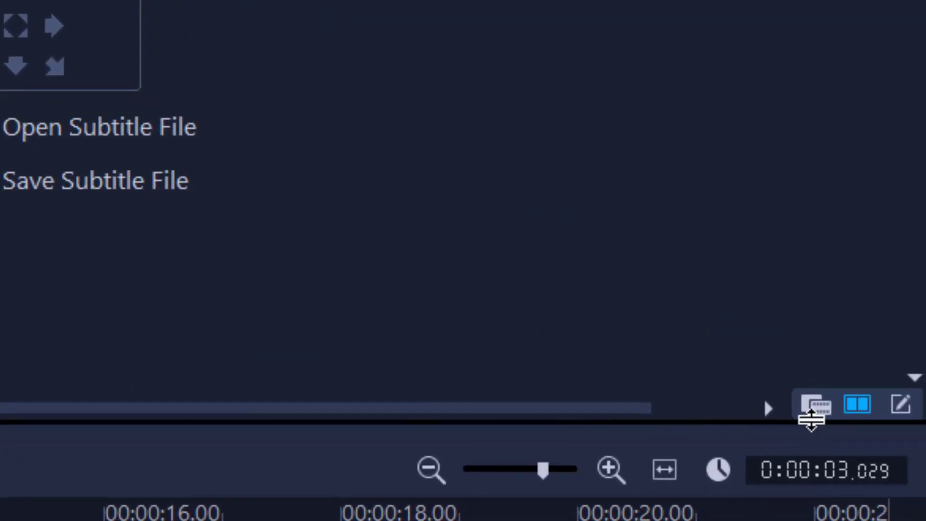
Show the full title library and place the Spooky Border preset on the Title1 track after the TEXT clip.
{"action": "left_click", "coordinate": [820, 409]}
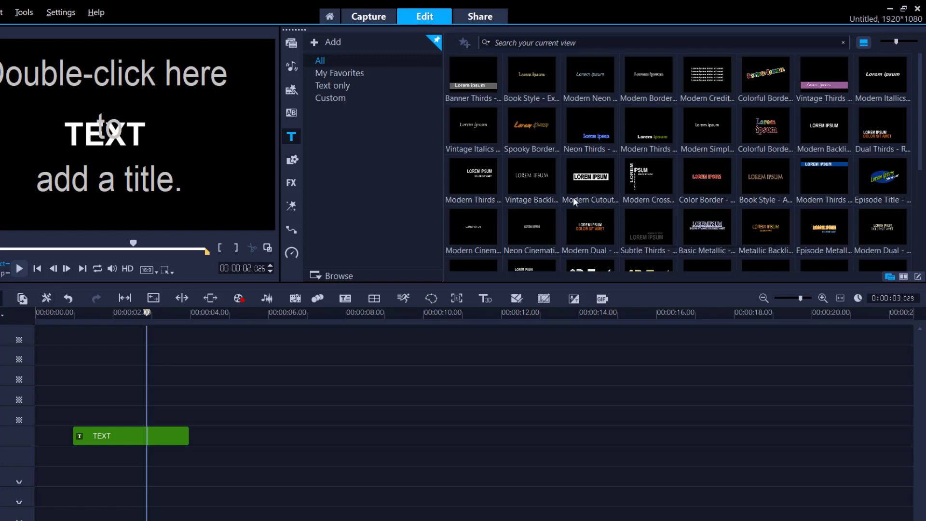
{"action": "left_click", "coordinate": [539, 122]}
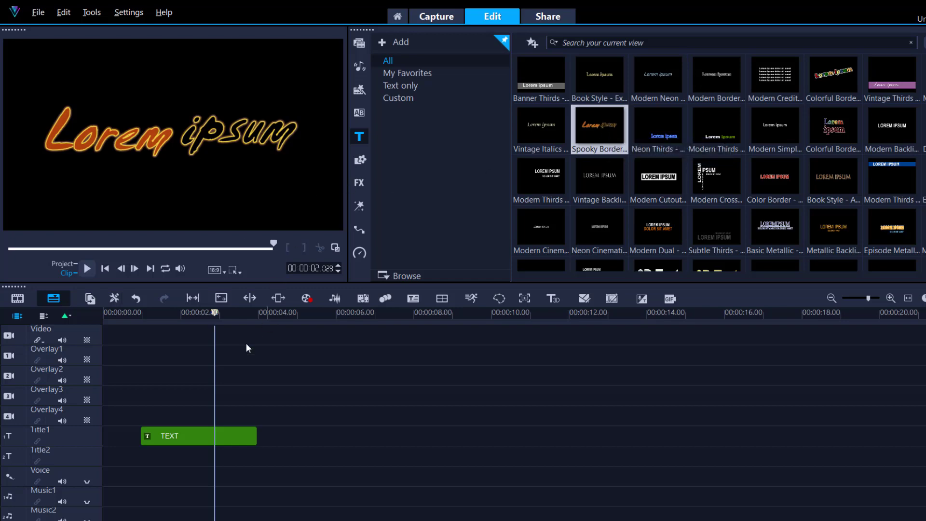
{"action": "left_click_drag", "start_coordinate": [600, 126], "coordinate": [319, 437]}
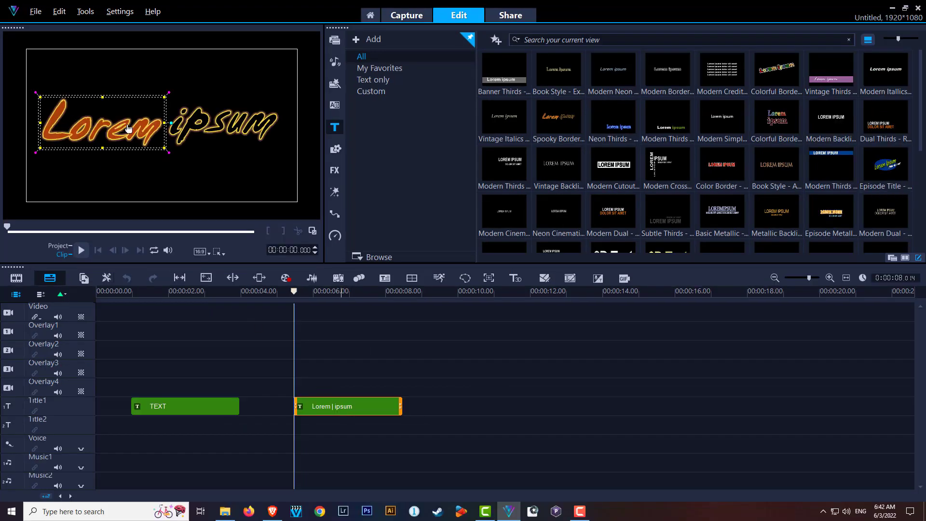
{"action": "left_click", "coordinate": [128, 128]}
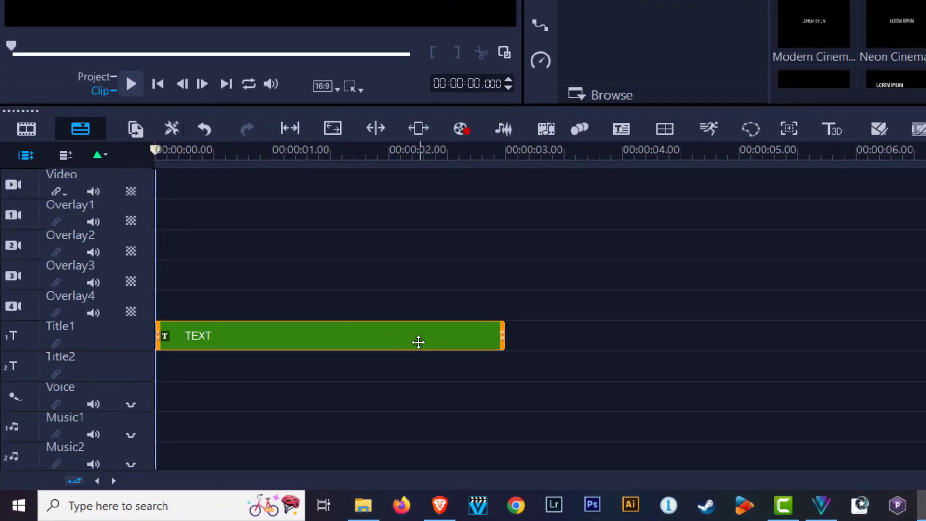
Try to move the TEXT clip along the Title1 track so that it starts at 00:00:05.00.
{"action": "left_click", "coordinate": [505, 339]}
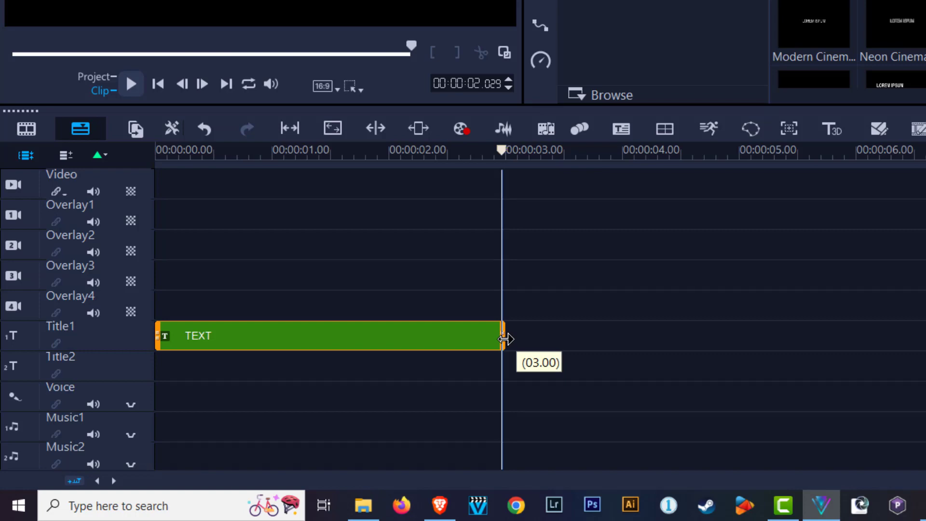
{"action": "mouse_move", "coordinate": [505, 339]}
{"action": "left_mouse_down"}
{"action": "mouse_move", "coordinate": [622, 339]}
{"action": "mouse_move", "coordinate": [383, 338]}
{"action": "mouse_move", "coordinate": [505, 333]}
{"action": "left_mouse_up"}
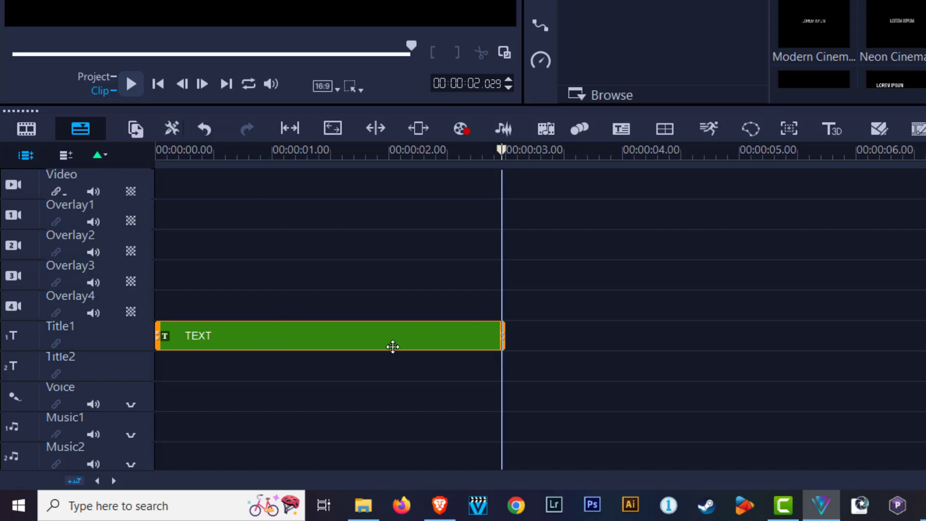
{"action": "left_click", "coordinate": [334, 338]}
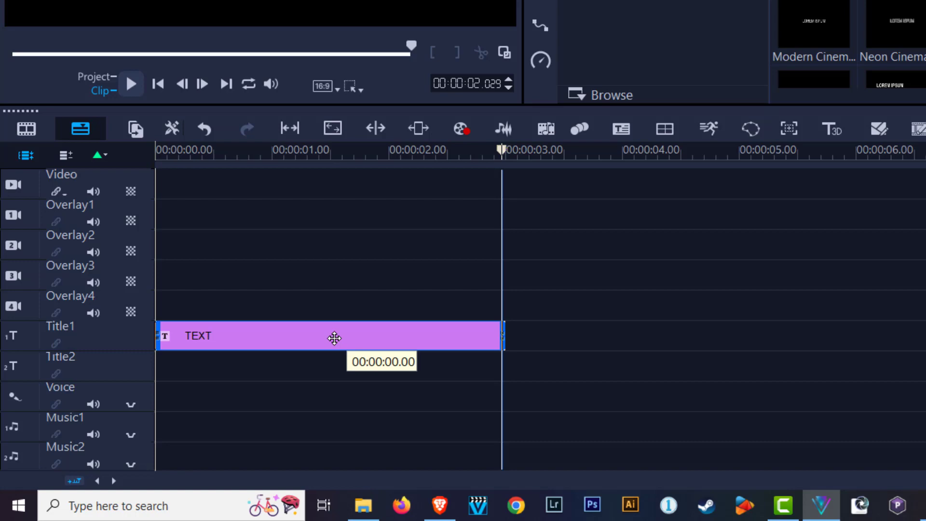
{"action": "left_click_drag", "start_coordinate": [334, 338], "coordinate": [736, 348]}
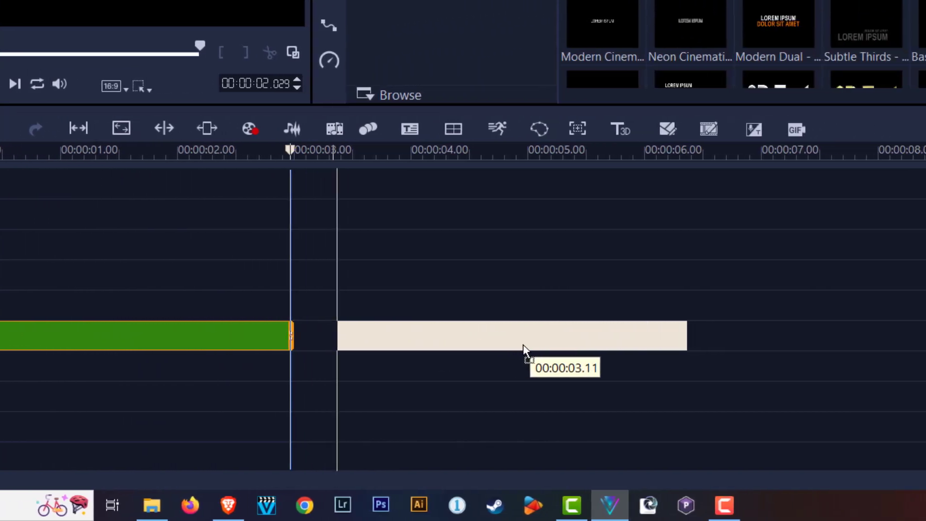
{"action": "left_click_drag", "start_coordinate": [524, 347], "coordinate": [705, 346]}
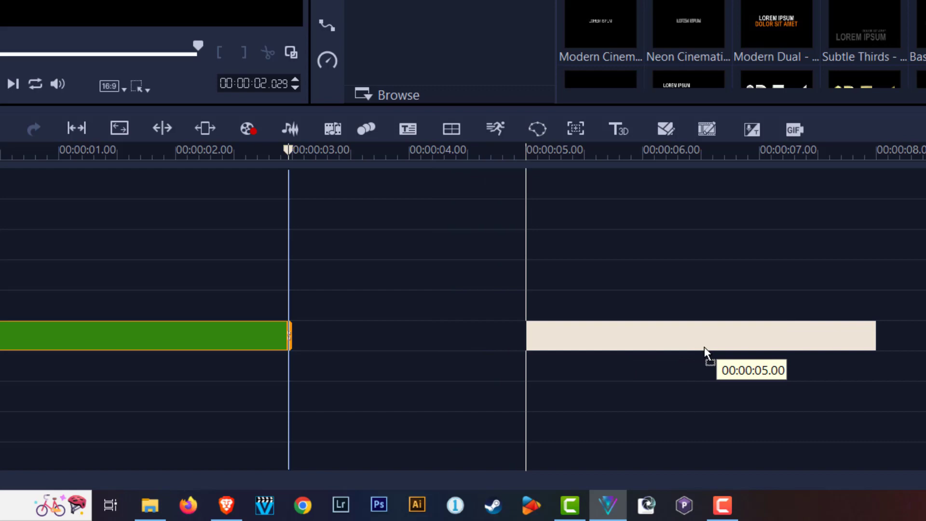
{"action": "left_click_drag", "start_coordinate": [704, 346], "coordinate": [705, 347]}
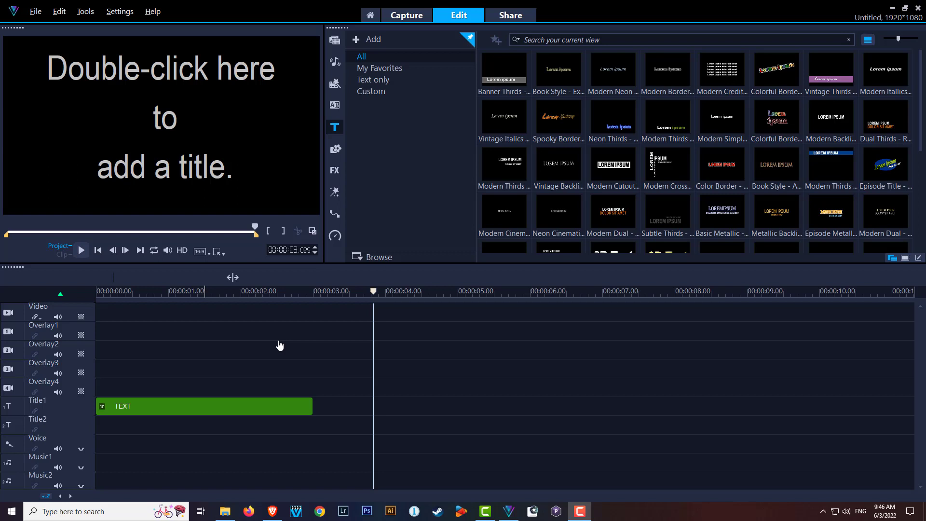
Apply the first Fly motion preset in the second row to the TEXT title and play the clip.
{"action": "left_click", "coordinate": [212, 405]}
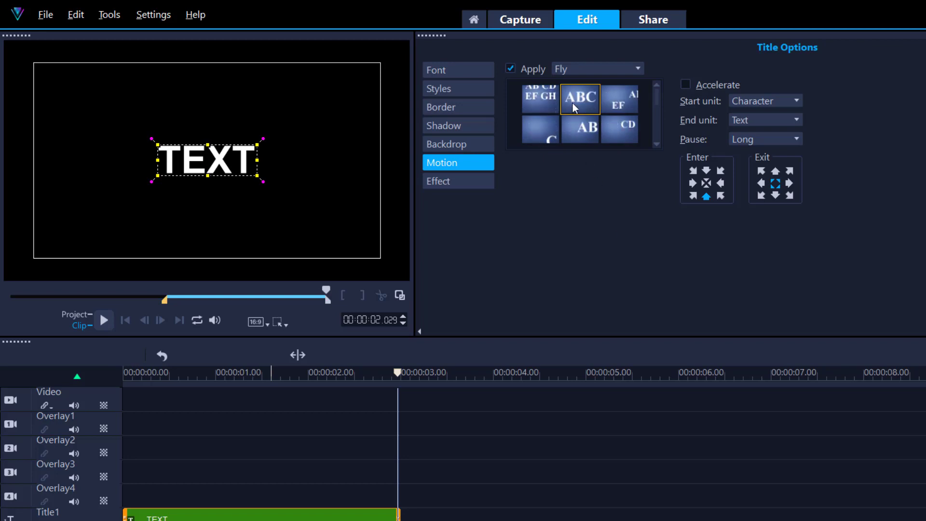
{"action": "left_click", "coordinate": [553, 131]}
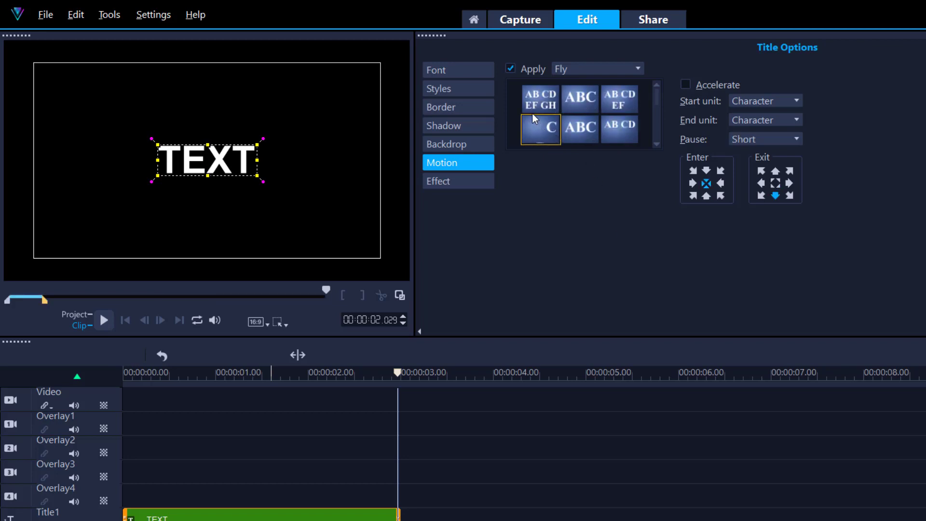
{"action": "left_click", "coordinate": [104, 320]}
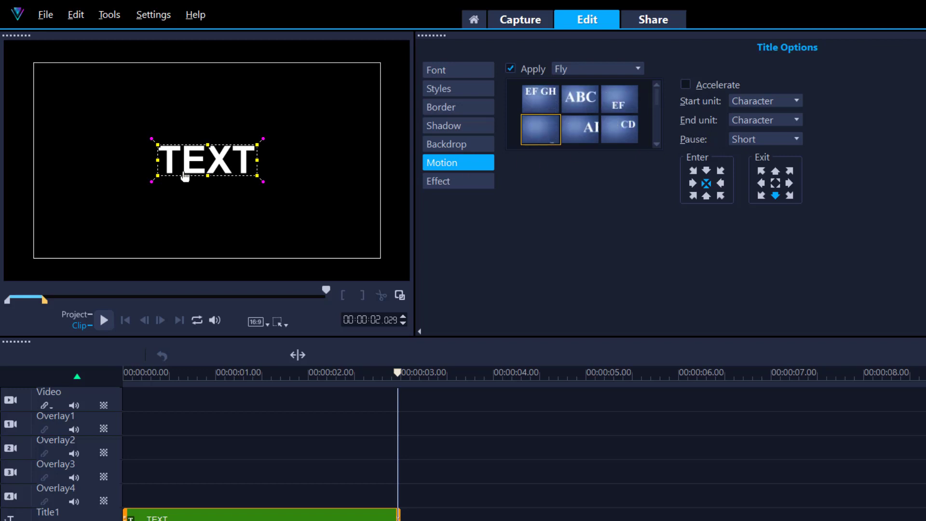
Check the start unit and pause choices of the Fly motion, and make the title enter upward from the bottom.
{"action": "left_click", "coordinate": [796, 98]}
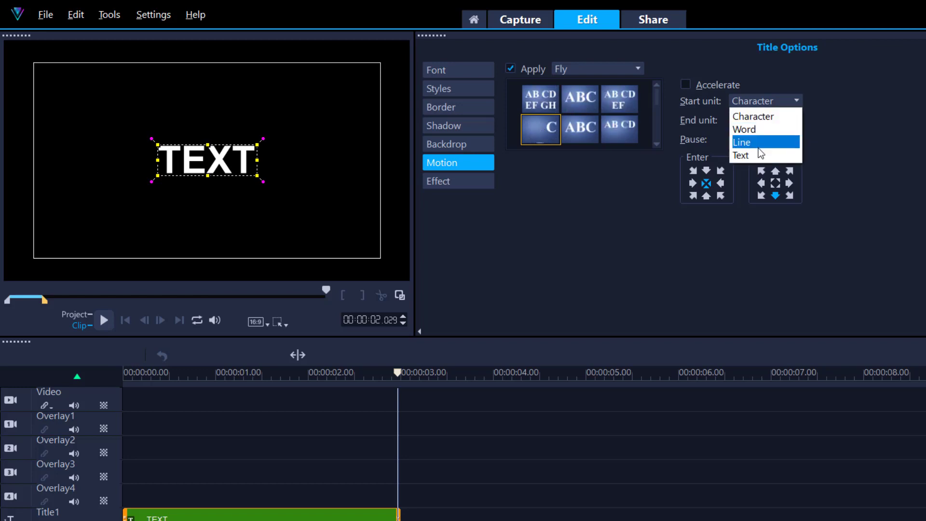
{"action": "left_click", "coordinate": [859, 151]}
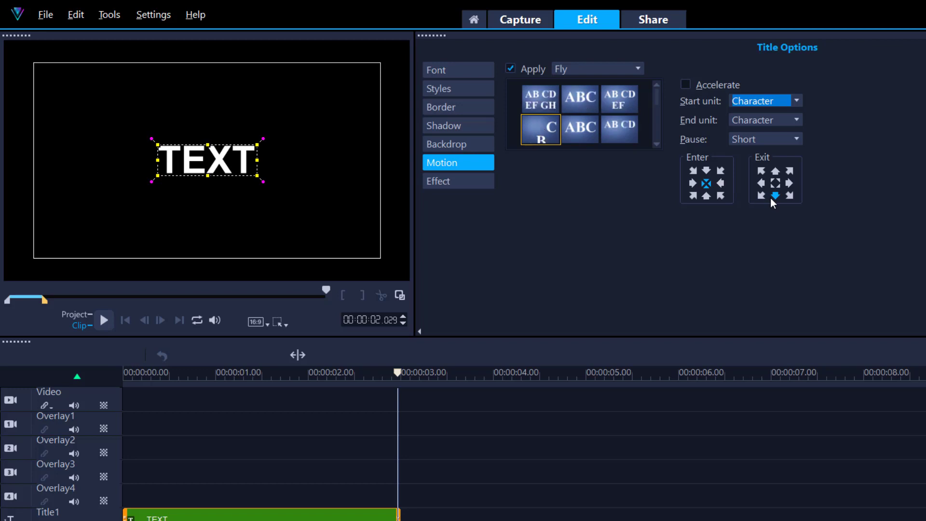
{"action": "left_click", "coordinate": [707, 196]}
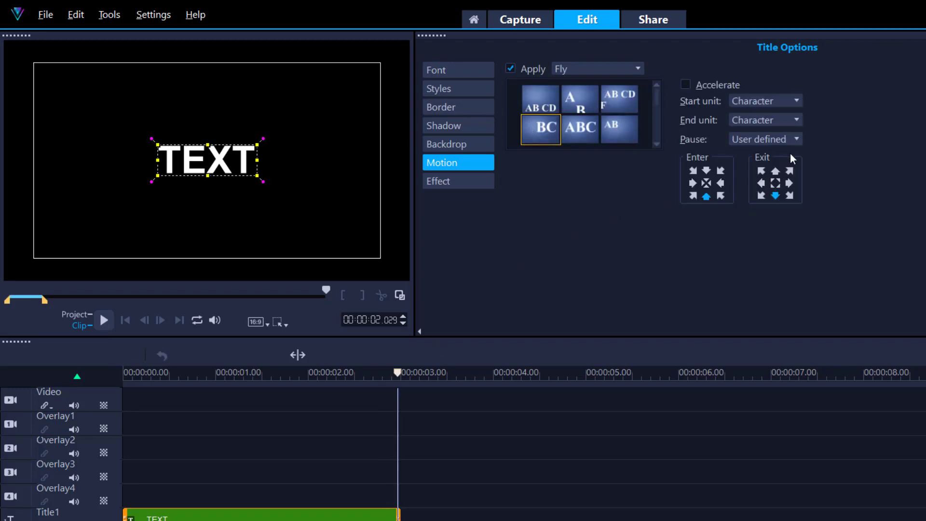
{"action": "left_click", "coordinate": [797, 139]}
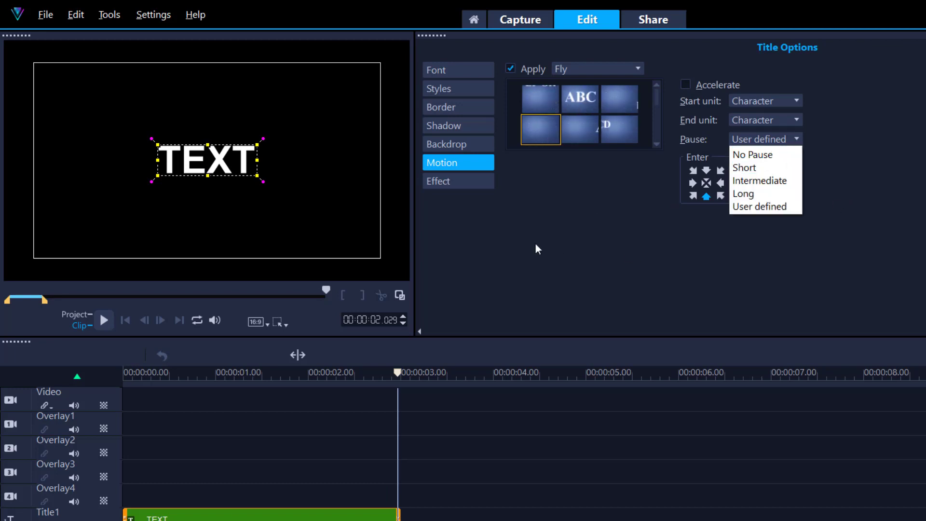
Change the TEXT title's animation type to Fade.
{"action": "left_click", "coordinate": [635, 68]}
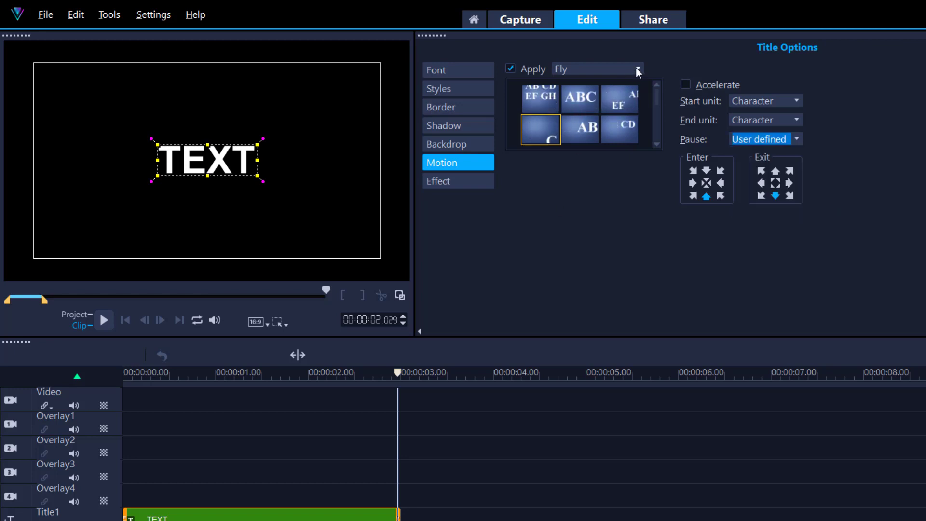
{"action": "left_click", "coordinate": [636, 68]}
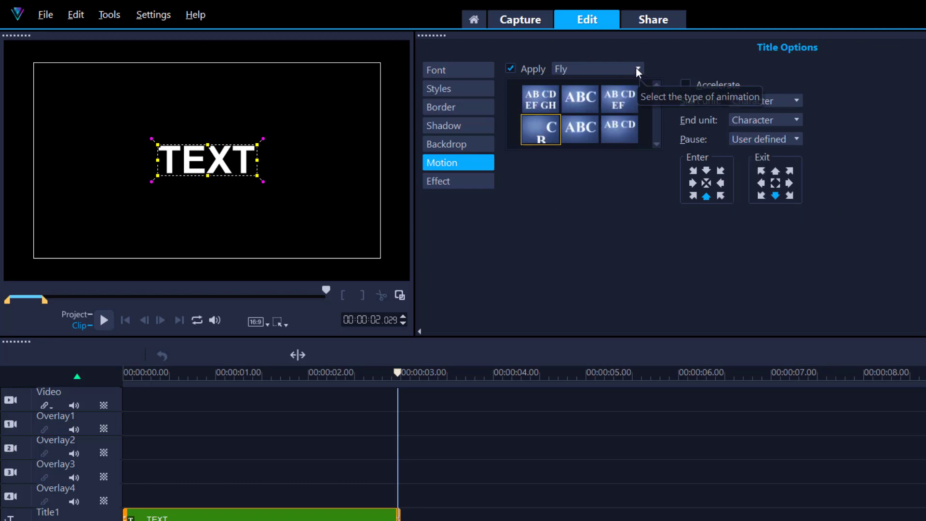
{"action": "left_click", "coordinate": [572, 85]}
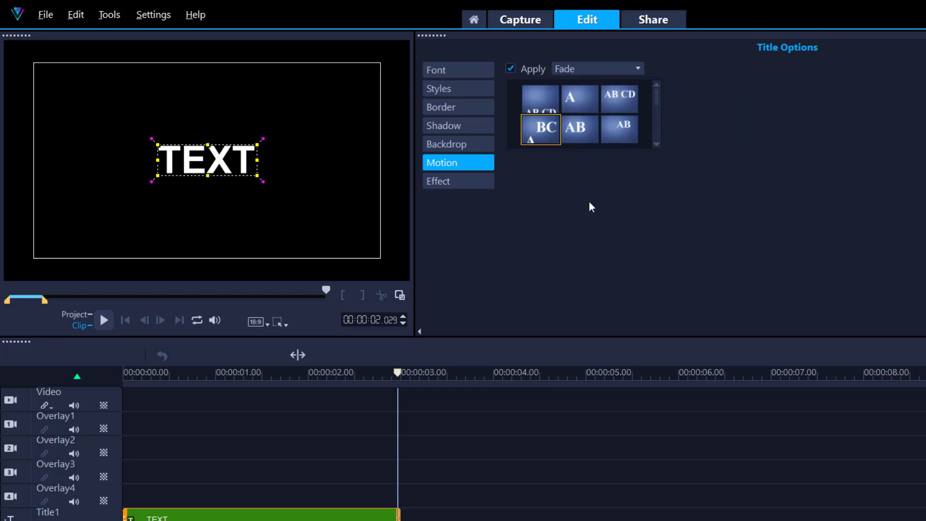
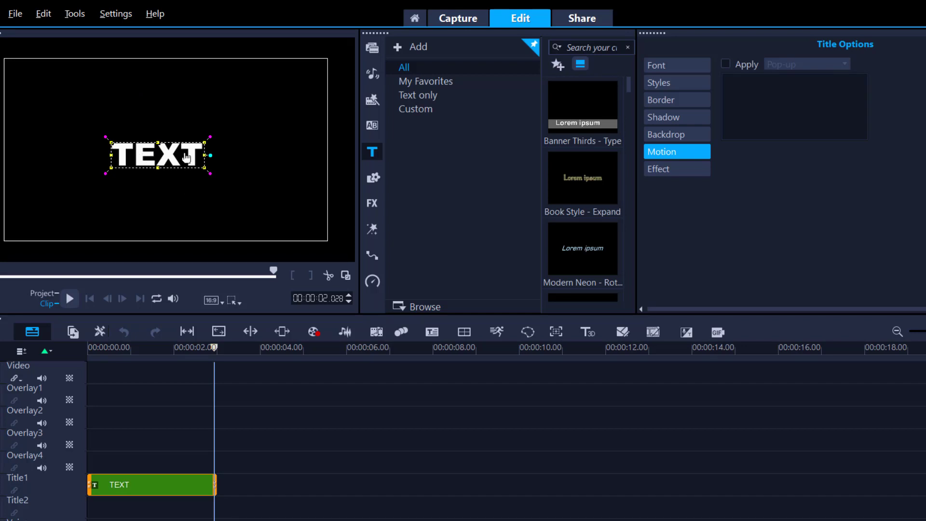
Extend the title's wording to read TEXT TEXT.
{"action": "double_click", "coordinate": [203, 161]}
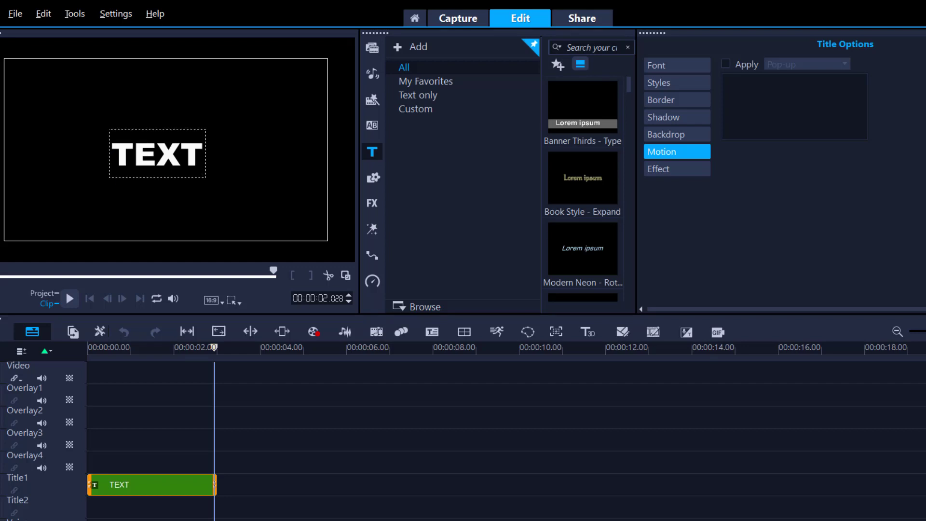
{"action": "type", "text": "TEXT"}
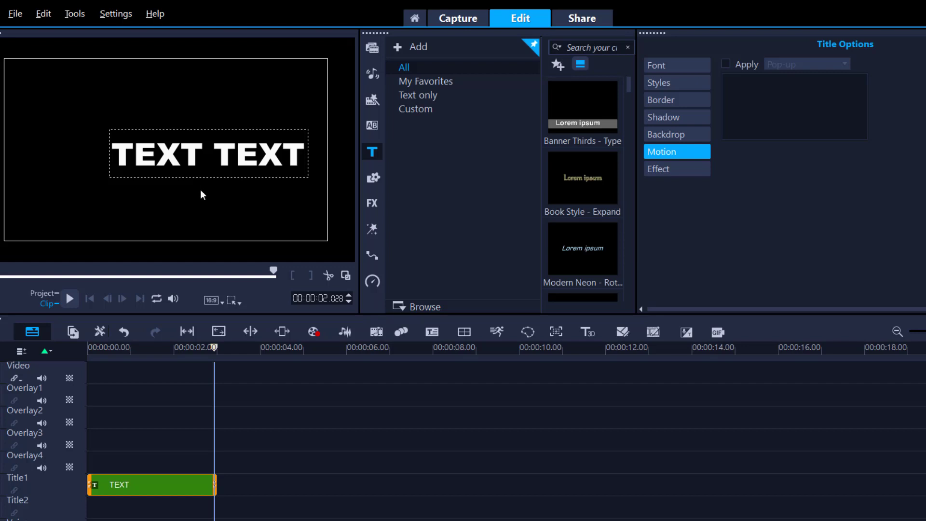
{"action": "left_click", "coordinate": [185, 214]}
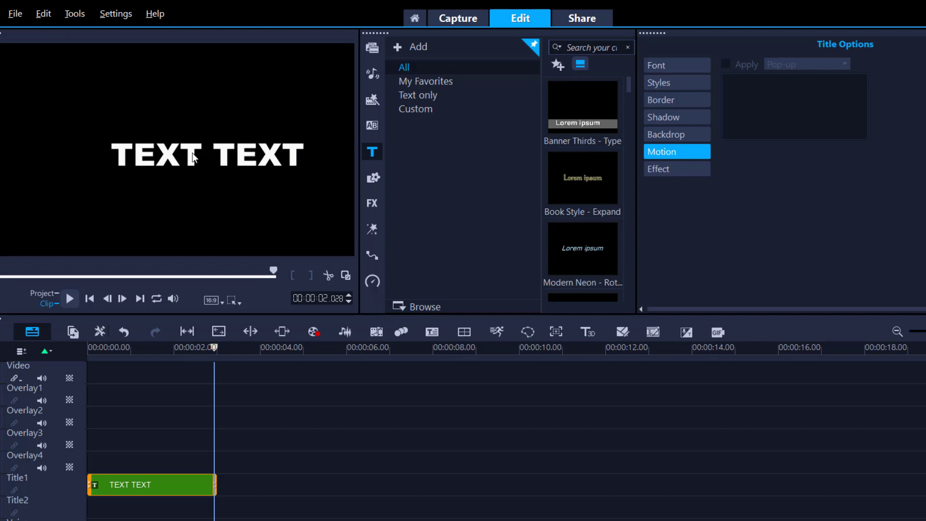
Center the TEXT TEXT title in the frame and show grid lines on the preview.
{"action": "left_click_drag", "start_coordinate": [193, 157], "coordinate": [152, 156]}
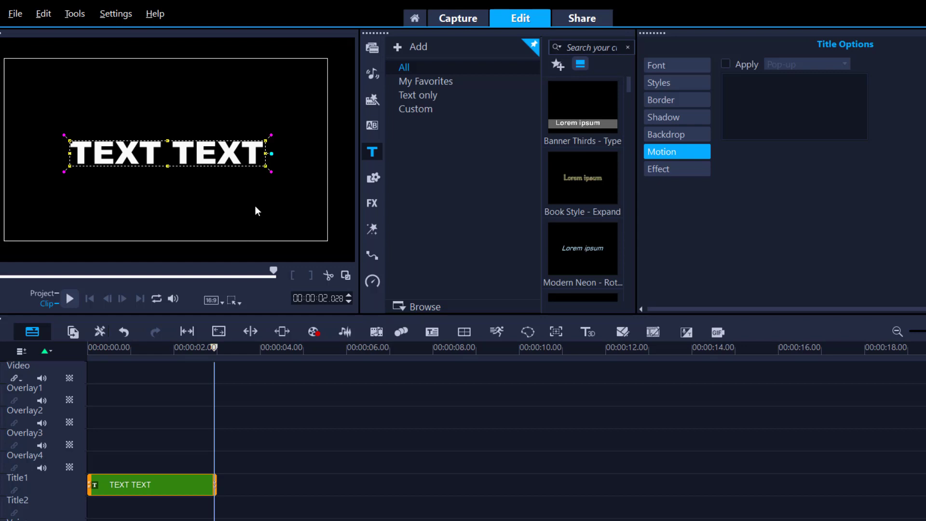
{"action": "left_click", "coordinate": [655, 65]}
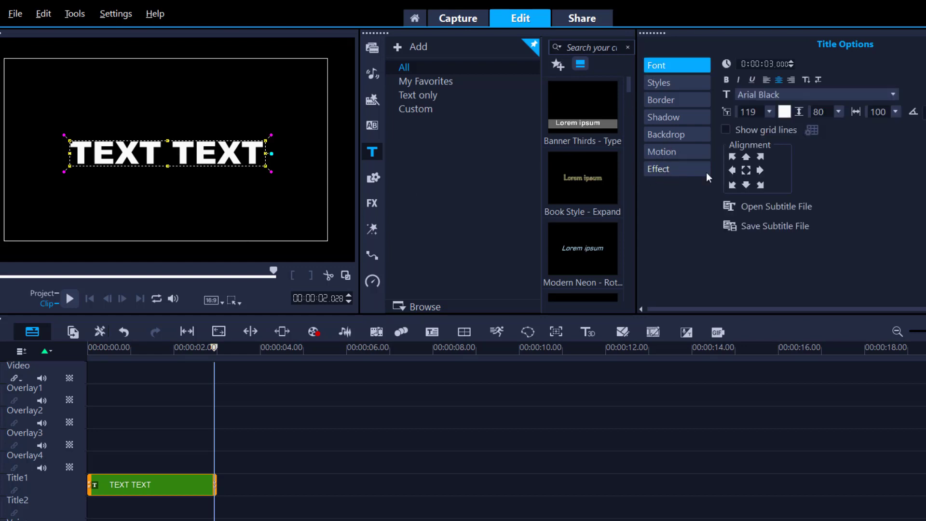
{"action": "left_click", "coordinate": [747, 171]}
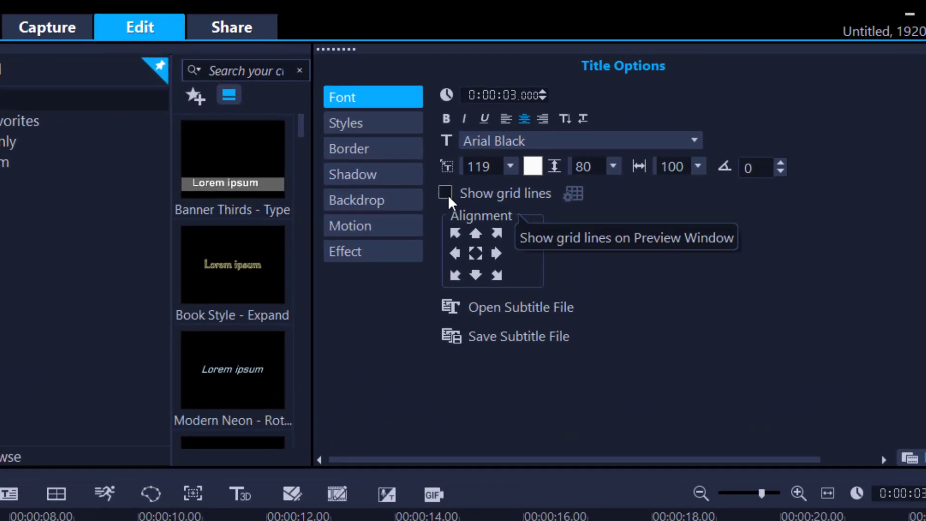
{"action": "left_click", "coordinate": [446, 193]}
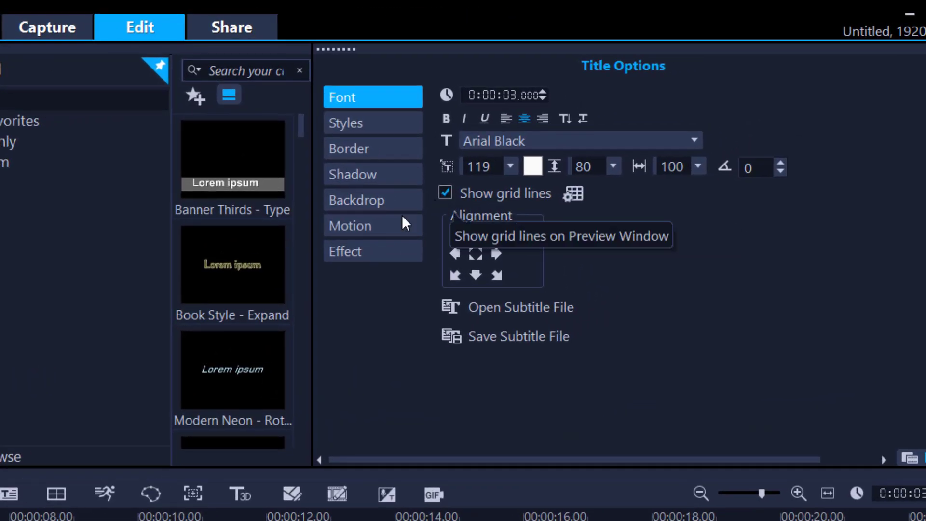
Review the grid line options, nudge the TEXT TEXT title slightly down on the grid, and hide the grid lines.
{"action": "left_click", "coordinate": [574, 195]}
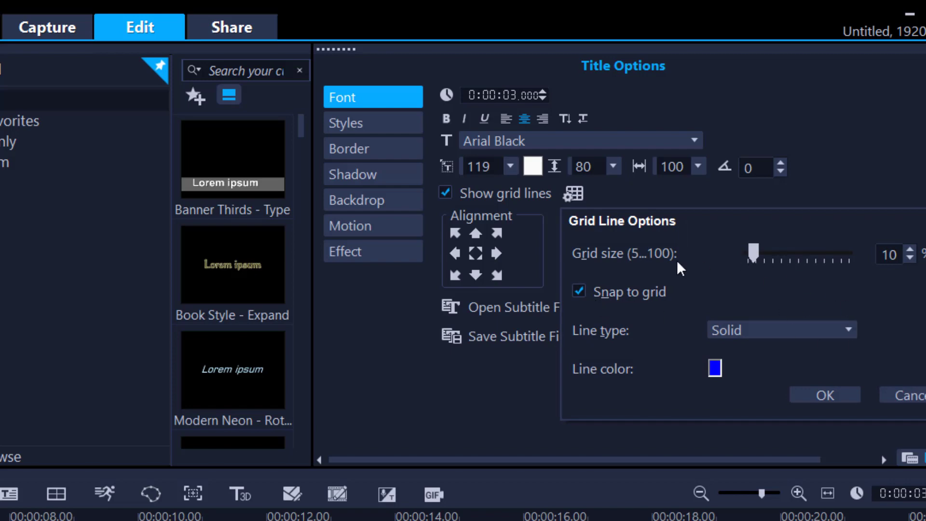
{"action": "left_click", "coordinate": [822, 395]}
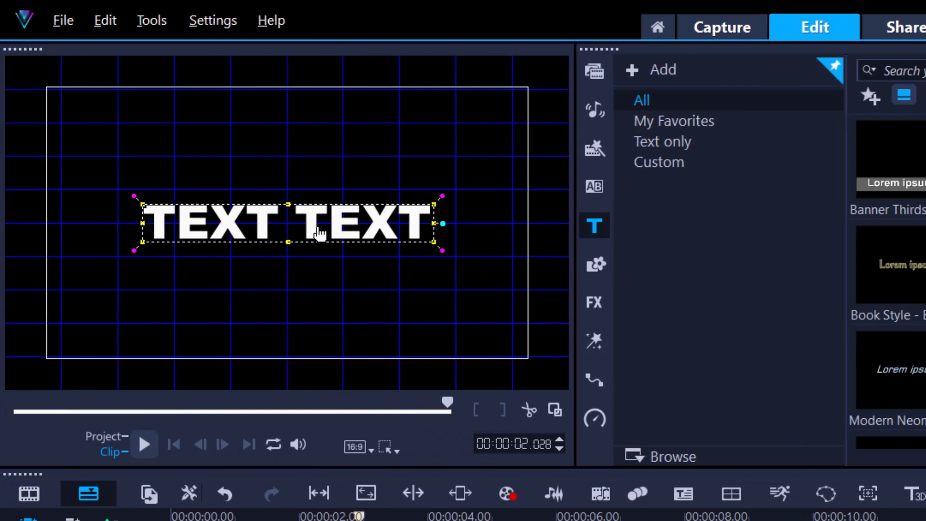
{"action": "mouse_move", "coordinate": [319, 234]}
{"action": "left_mouse_down"}
{"action": "mouse_move", "coordinate": [310, 249]}
{"action": "mouse_move", "coordinate": [312, 209]}
{"action": "mouse_move", "coordinate": [317, 244]}
{"action": "left_mouse_up"}
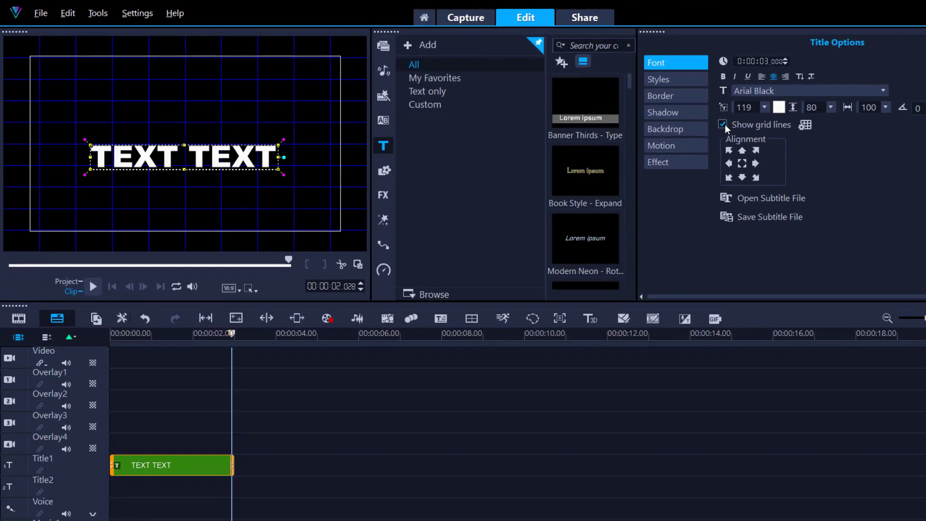
{"action": "left_click", "coordinate": [725, 125]}
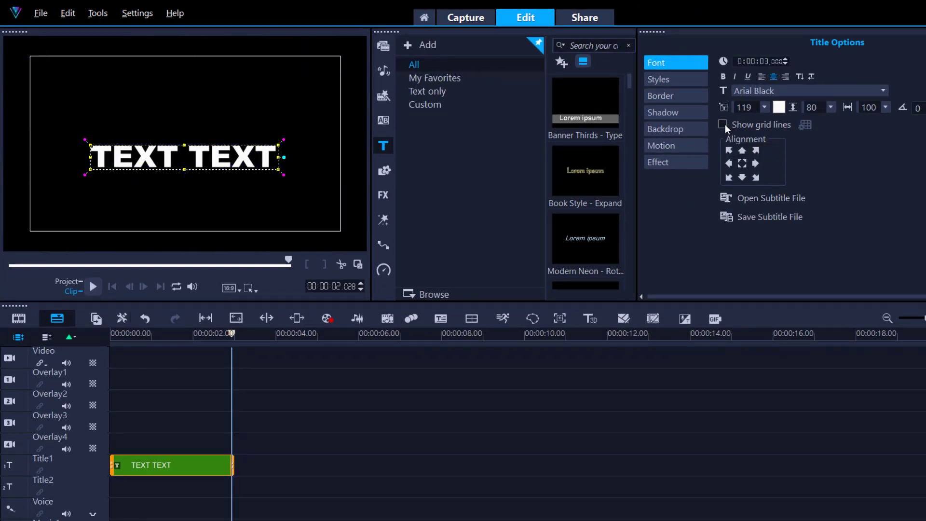
Apply the Pop-up motion to the TEXT TEXT title and preview how its characters appear.
{"action": "left_click", "coordinate": [675, 144]}
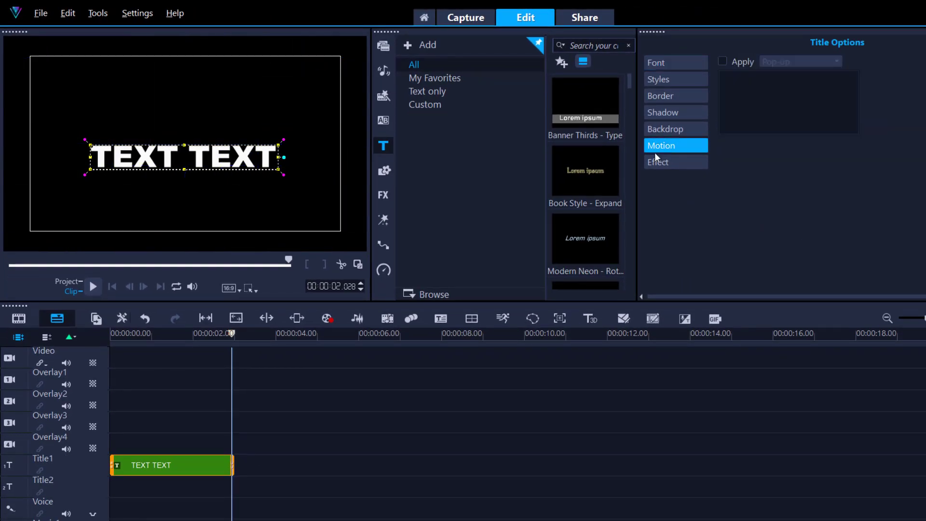
{"action": "left_click", "coordinate": [722, 62]}
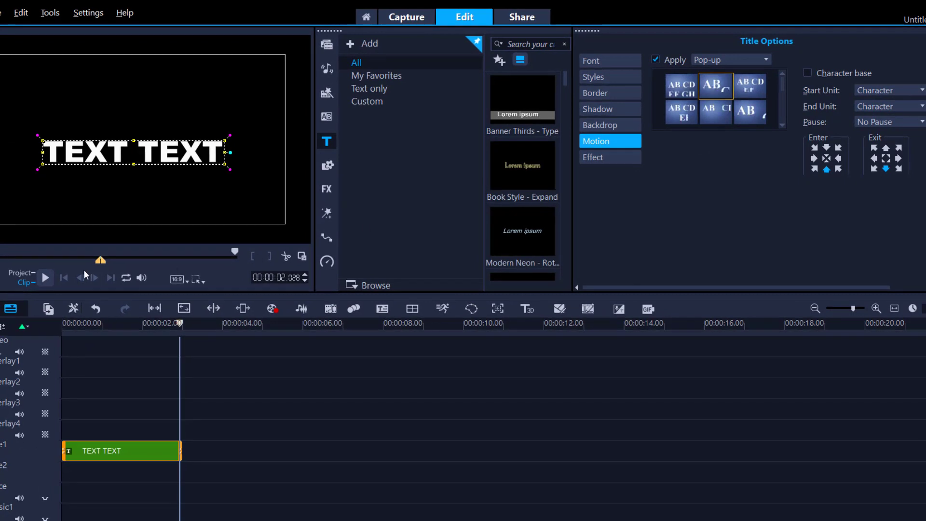
{"action": "left_click", "coordinate": [46, 277]}
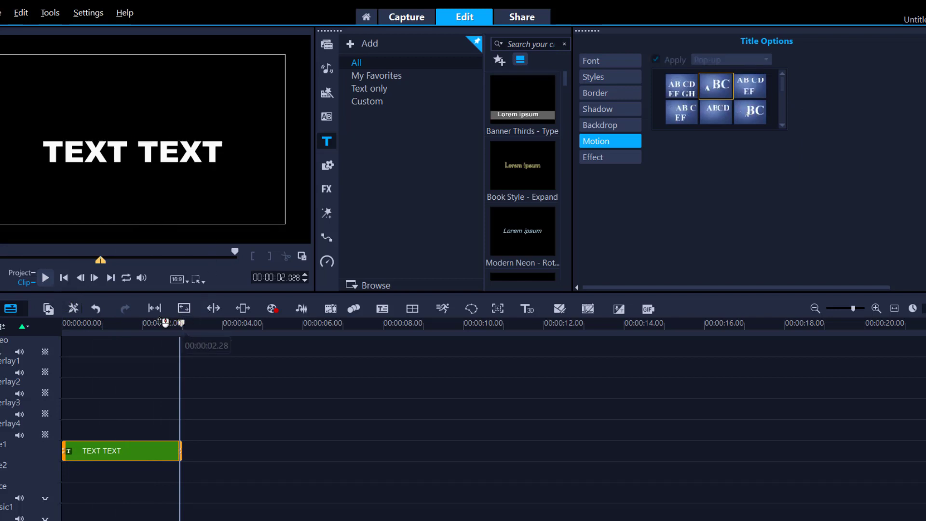
{"action": "left_click_drag", "start_coordinate": [165, 322], "coordinate": [94, 322]}
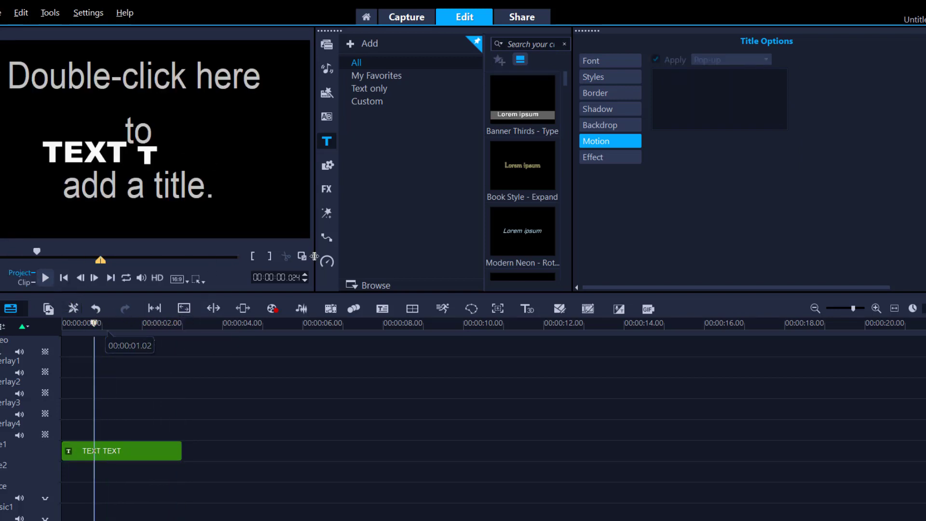
Set the Pop-up motion's start unit to Word, end unit to Line and entry from the upper left, and play it.
{"action": "left_click", "coordinate": [96, 158]}
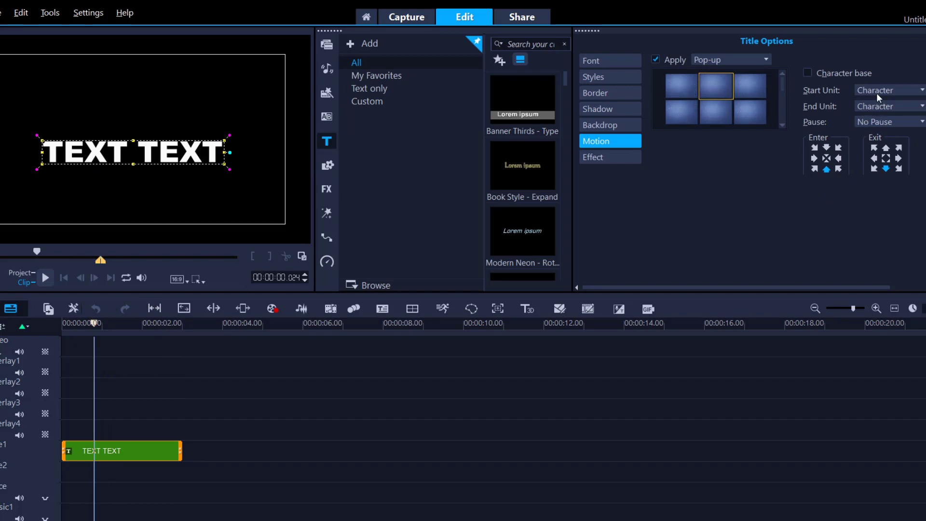
{"action": "left_click", "coordinate": [922, 91]}
{"action": "left_click", "coordinate": [917, 110]}
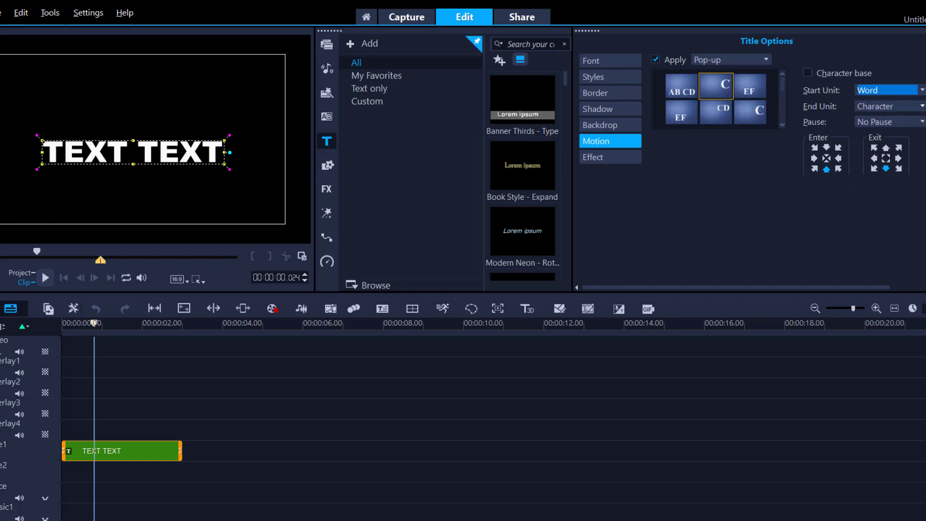
{"action": "left_click", "coordinate": [922, 106]}
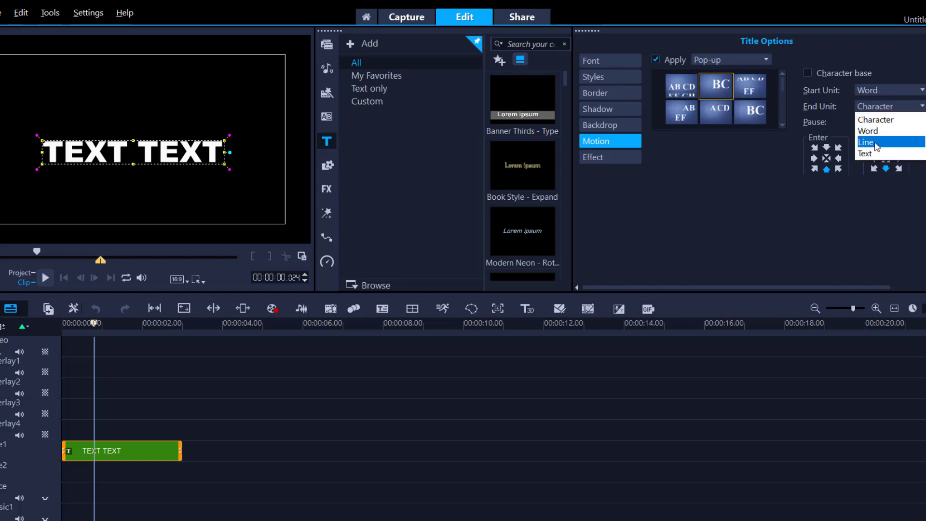
{"action": "left_click", "coordinate": [831, 142]}
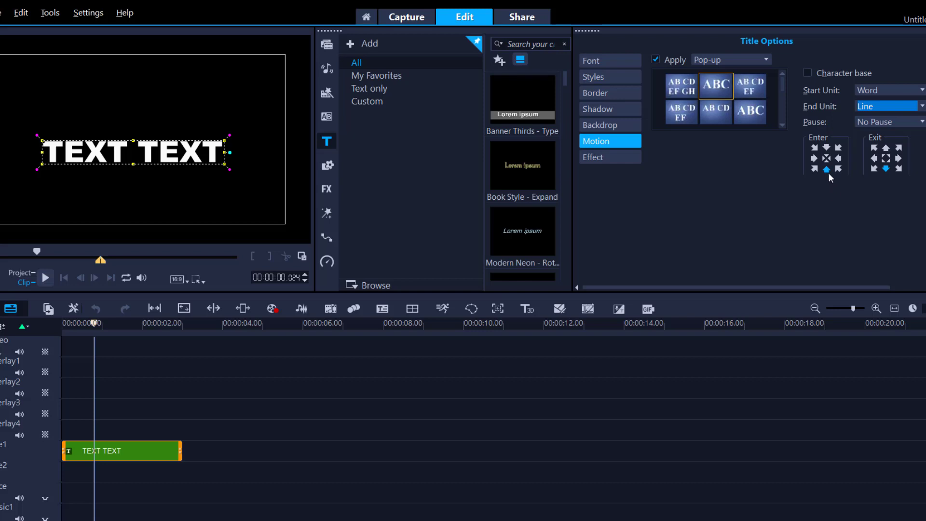
{"action": "left_click", "coordinate": [815, 148]}
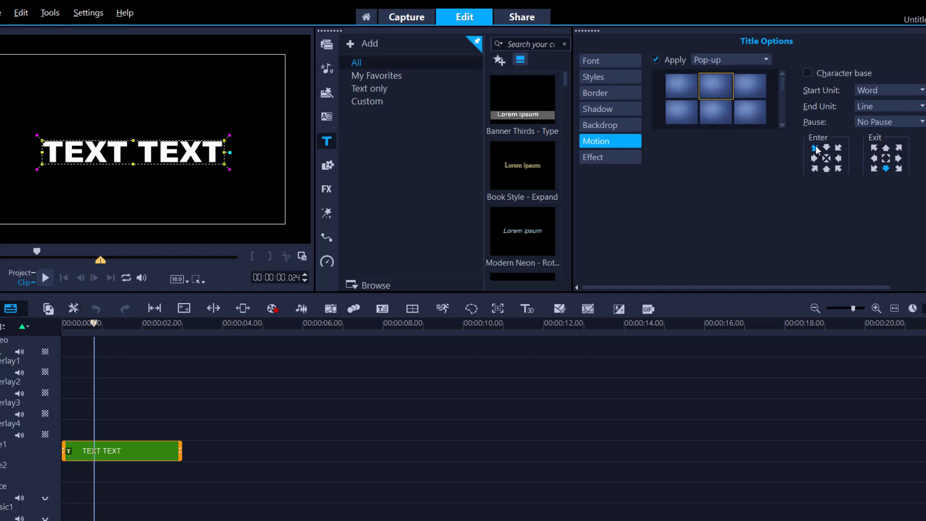
{"action": "left_click", "coordinate": [45, 277]}
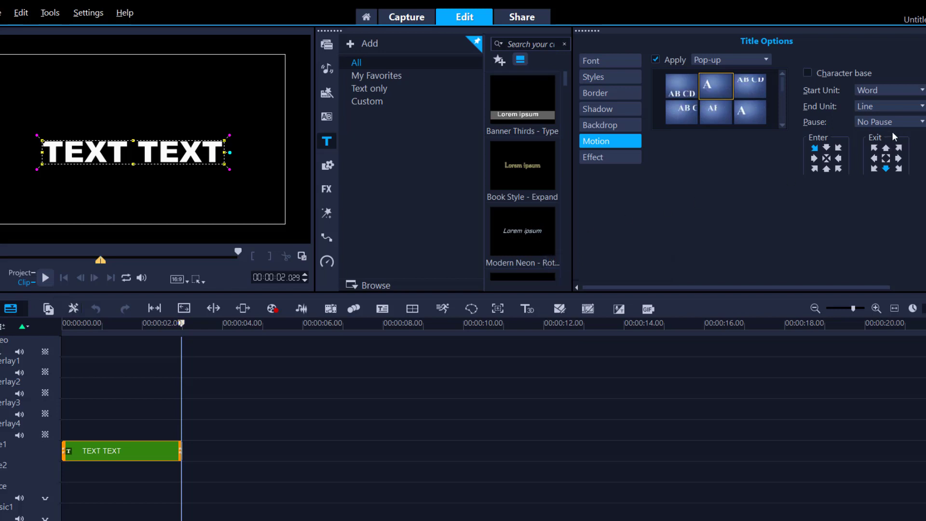
Change the Pop-up motion's start unit to Line and play the title.
{"action": "left_click", "coordinate": [922, 91]}
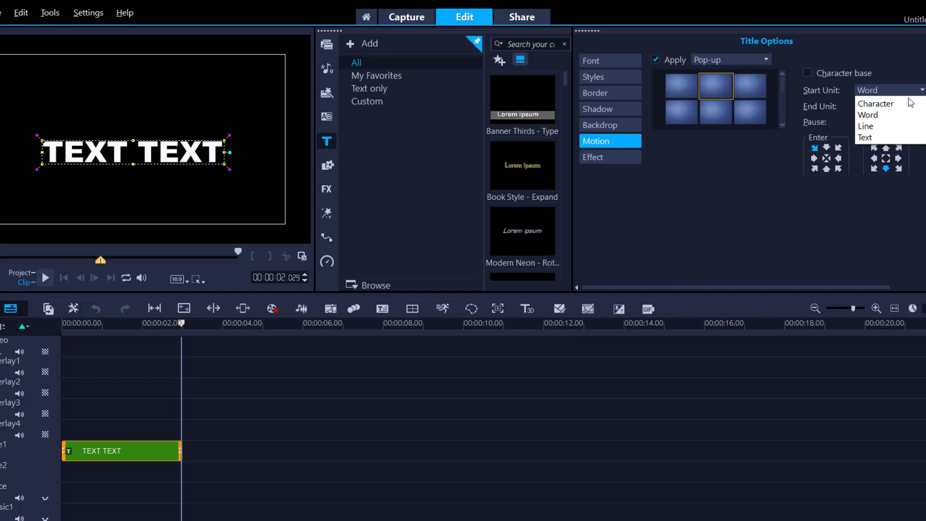
{"action": "left_click", "coordinate": [868, 125]}
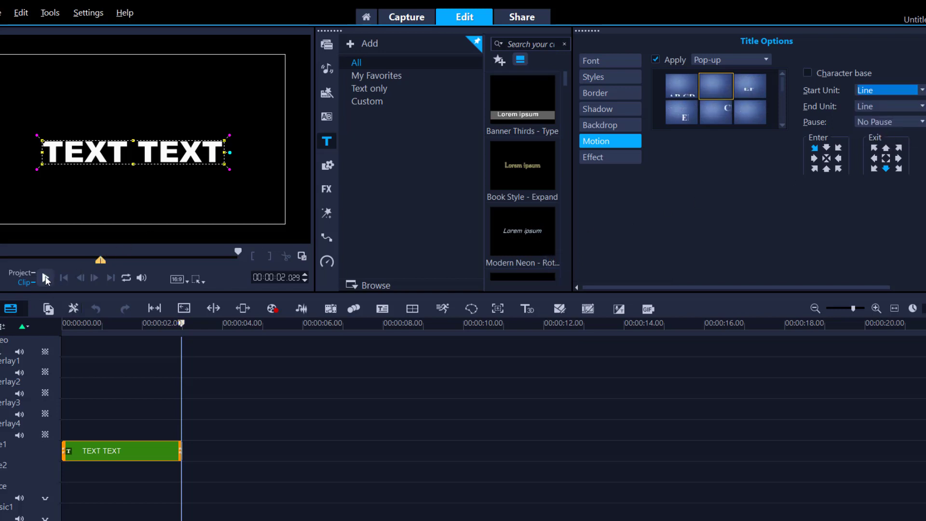
{"action": "left_click", "coordinate": [45, 277]}
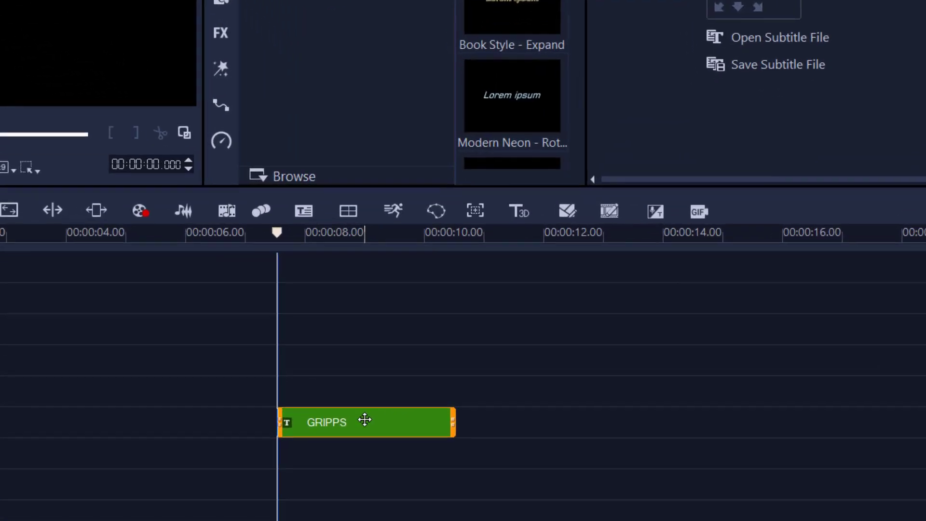
Open motion customization for the GRIPPS title clip and set its starting position to X 0, Y 0.
{"action": "right_click", "coordinate": [366, 422]}
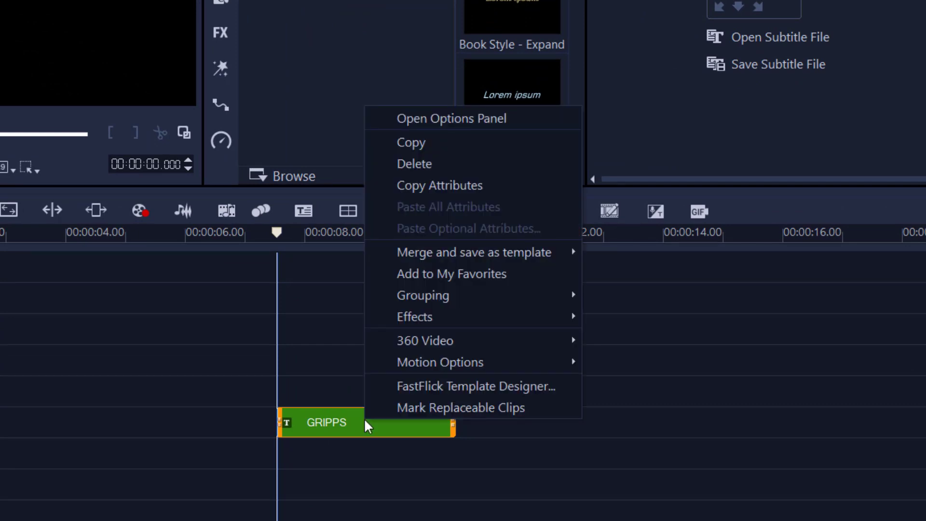
{"action": "mouse_move", "coordinate": [409, 362]}
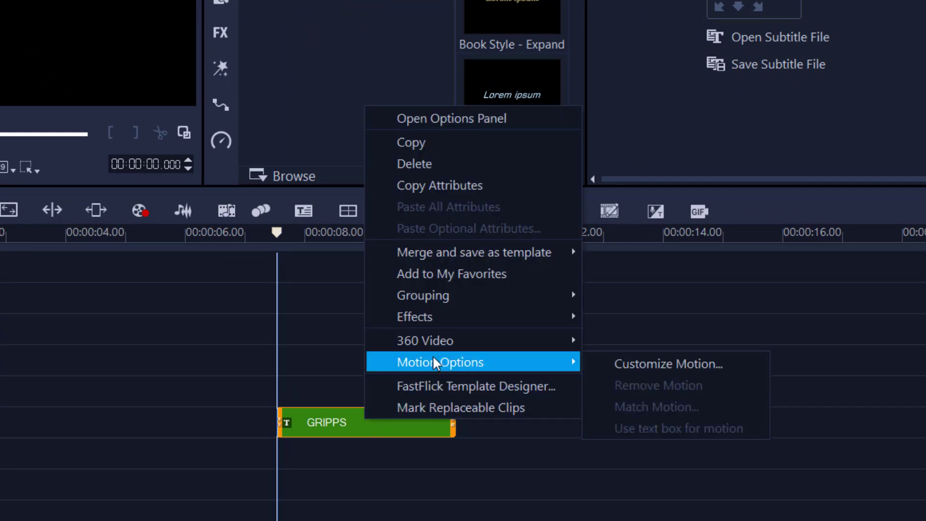
{"action": "left_click", "coordinate": [645, 364]}
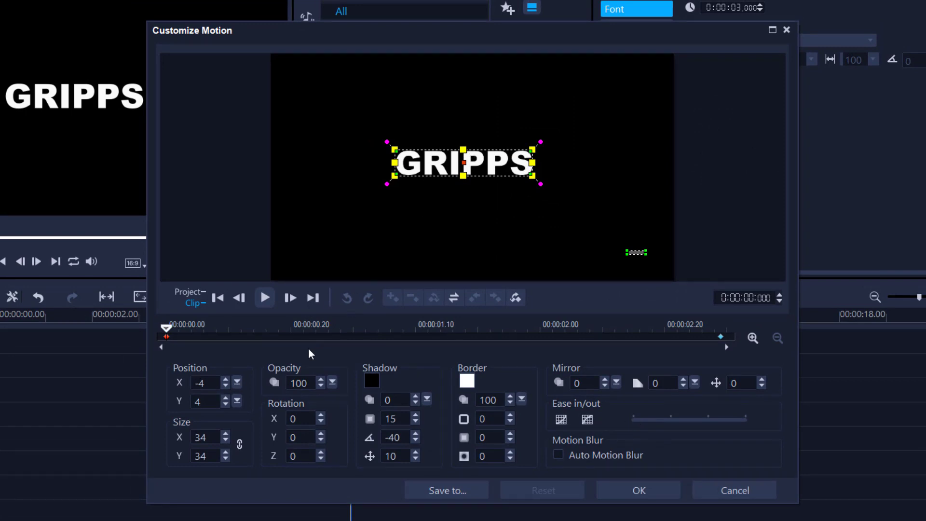
{"action": "left_click_drag", "start_coordinate": [204, 383], "coordinate": [195, 383]}
{"action": "type", "text": "0"}
{"action": "key", "text": "Return"}
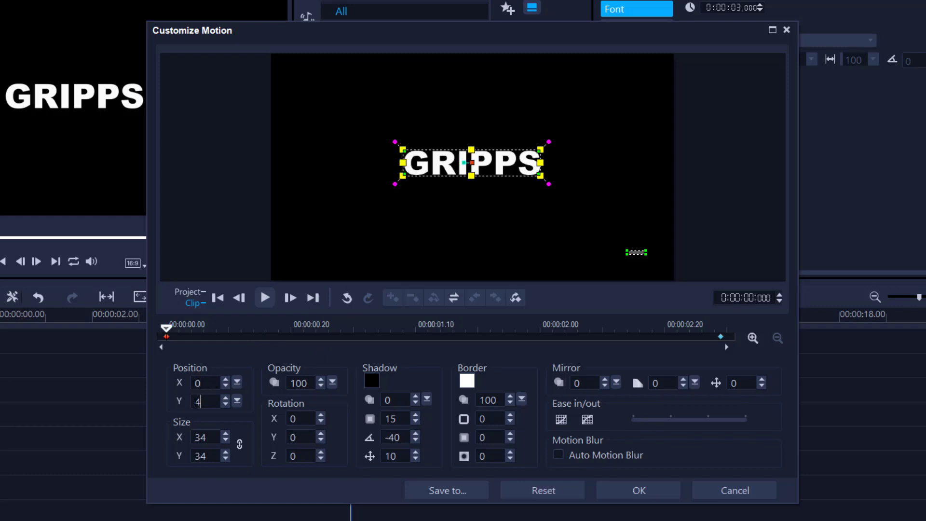
{"action": "left_click_drag", "start_coordinate": [204, 401], "coordinate": [196, 401]}
{"action": "type", "text": "0"}
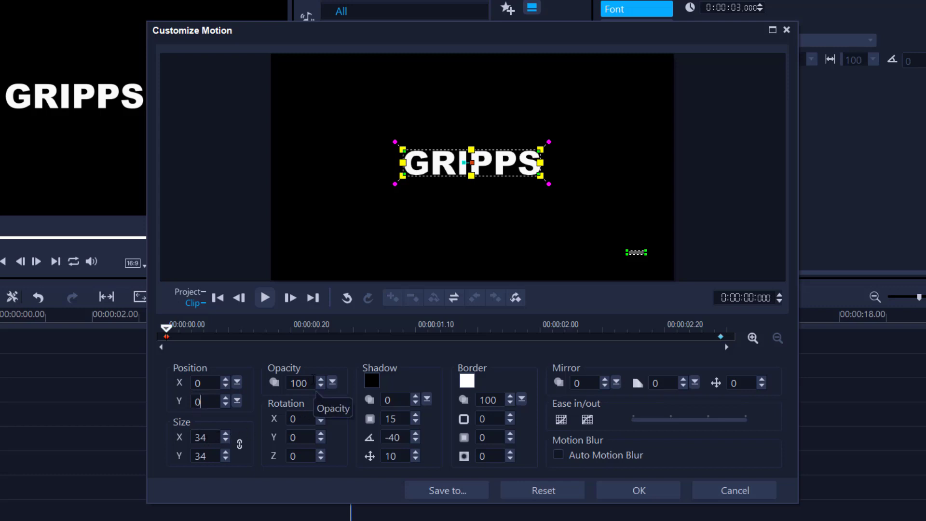
Try the GRIPPS title at 13 opacity and at a lower-right position, restoring 100 opacity and a roughly central placement.
{"action": "left_click", "coordinate": [332, 383]}
{"action": "left_click_drag", "start_coordinate": [333, 390], "coordinate": [278, 394]}
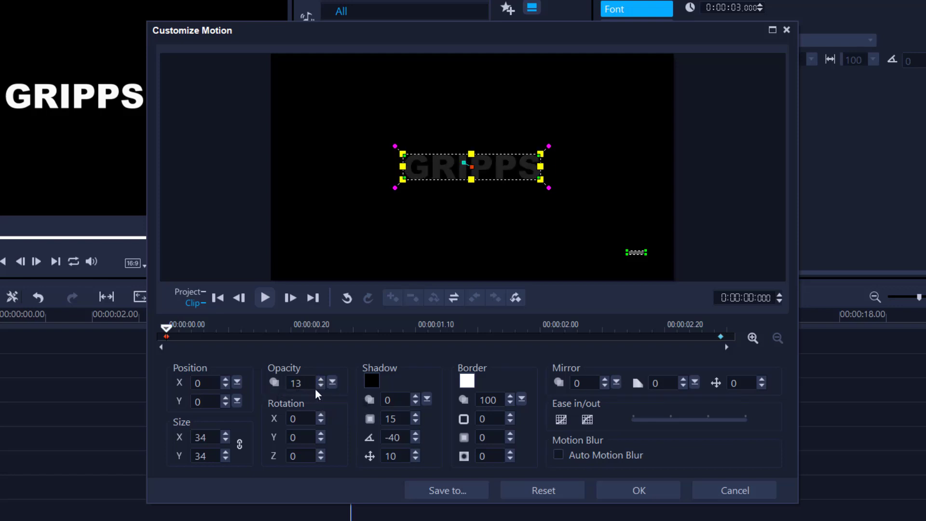
{"action": "left_click", "coordinate": [333, 383]}
{"action": "left_click_drag", "start_coordinate": [332, 396], "coordinate": [389, 398]}
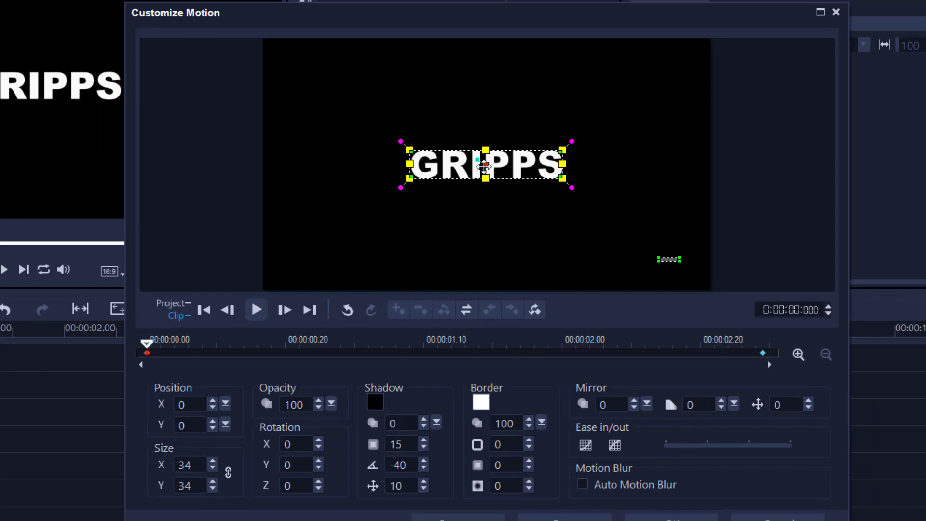
{"action": "left_click_drag", "start_coordinate": [484, 167], "coordinate": [556, 235]}
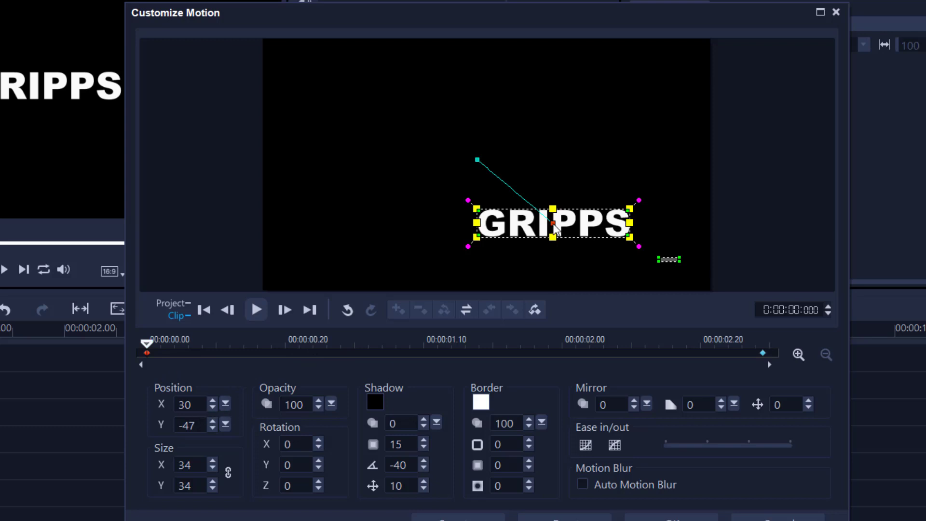
{"action": "left_click_drag", "start_coordinate": [558, 220], "coordinate": [481, 158]}
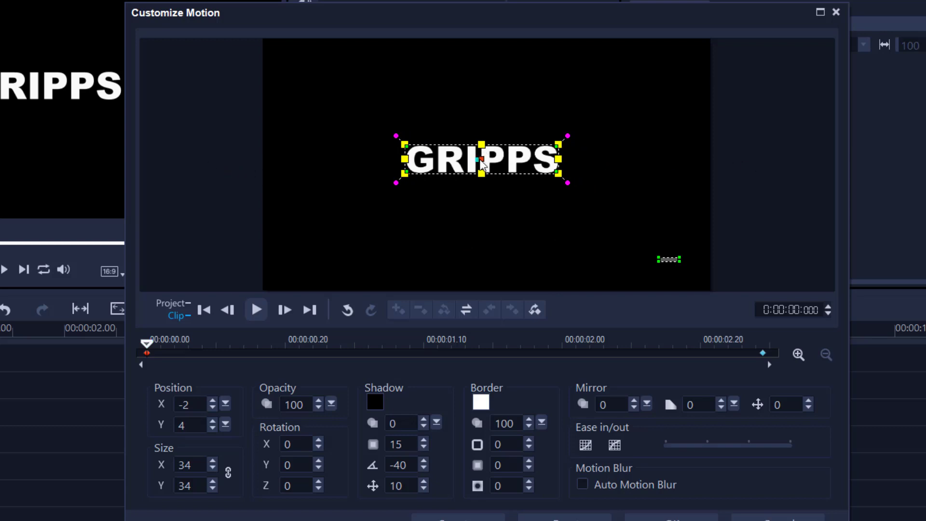
Place the GRIPPS title's starting key frame beyond the left edge of the frame, at position X -139, Y 0.
{"action": "left_click_drag", "start_coordinate": [481, 158], "coordinate": [245, 153]}
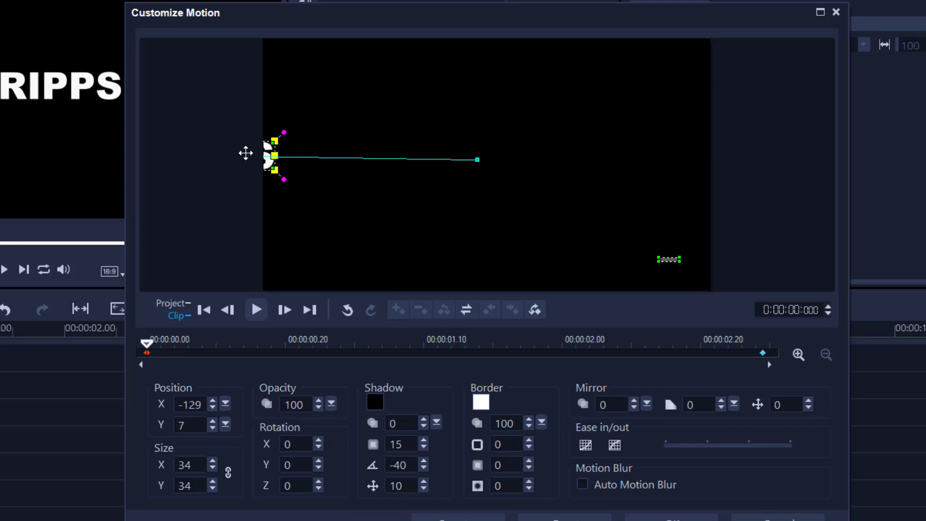
{"action": "left_click", "coordinate": [213, 401]}
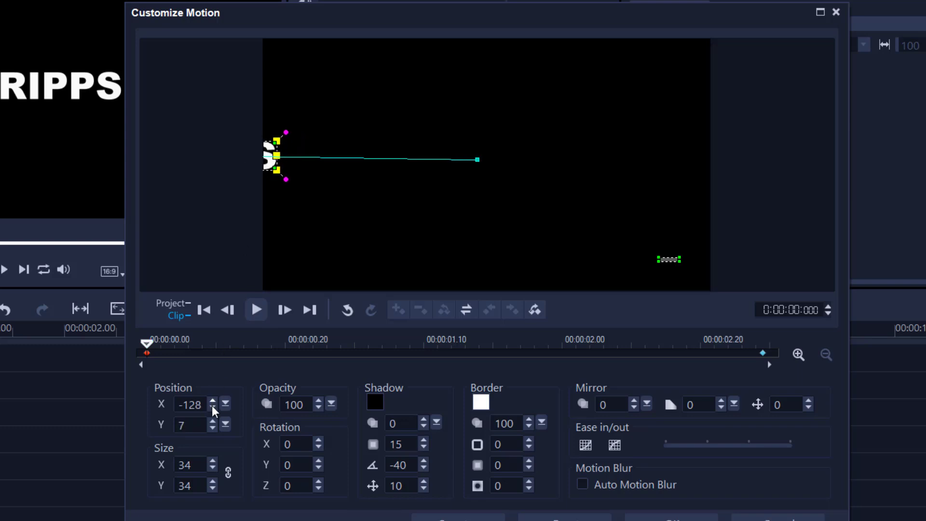
{"action": "left_click", "coordinate": [212, 408]}
{"action": "left_click", "coordinate": [213, 408]}
{"action": "left_click", "coordinate": [213, 408]}
{"action": "left_click", "coordinate": [213, 408]}
{"action": "left_click", "coordinate": [213, 408]}
{"action": "left_click", "coordinate": [213, 408]}
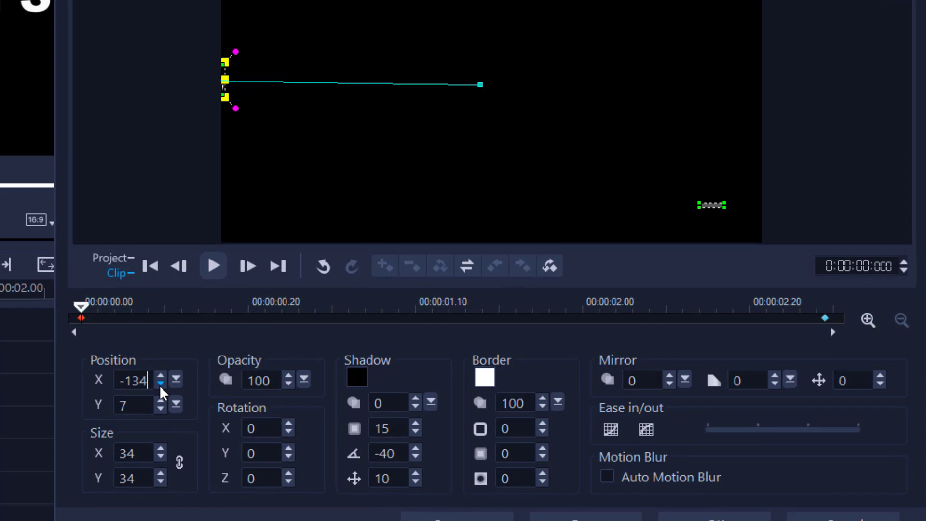
{"action": "left_click", "coordinate": [160, 384]}
{"action": "left_click", "coordinate": [161, 384]}
{"action": "left_click", "coordinate": [160, 384]}
{"action": "left_click", "coordinate": [160, 384]}
{"action": "left_click", "coordinate": [160, 384]}
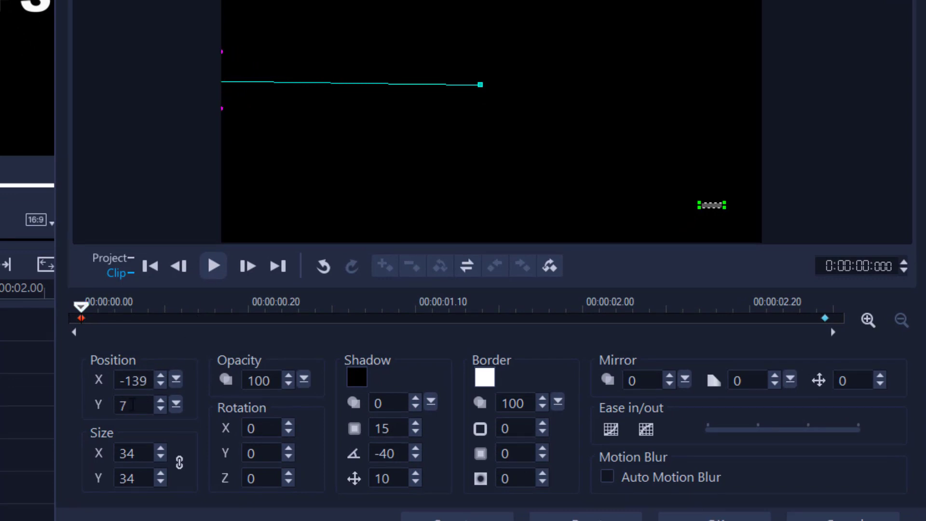
{"action": "left_click_drag", "start_coordinate": [132, 405], "coordinate": [120, 405]}
{"action": "type", "text": "0"}
{"action": "key", "text": "Return"}
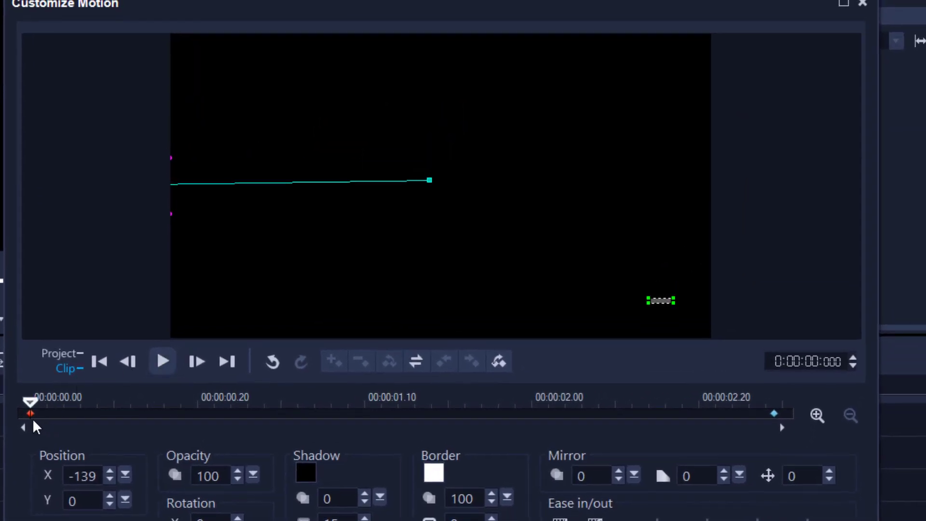
Check the ending key frame, play the slide-in motion, and add a key frame at 0:00:00:008.
{"action": "left_click", "coordinate": [774, 414]}
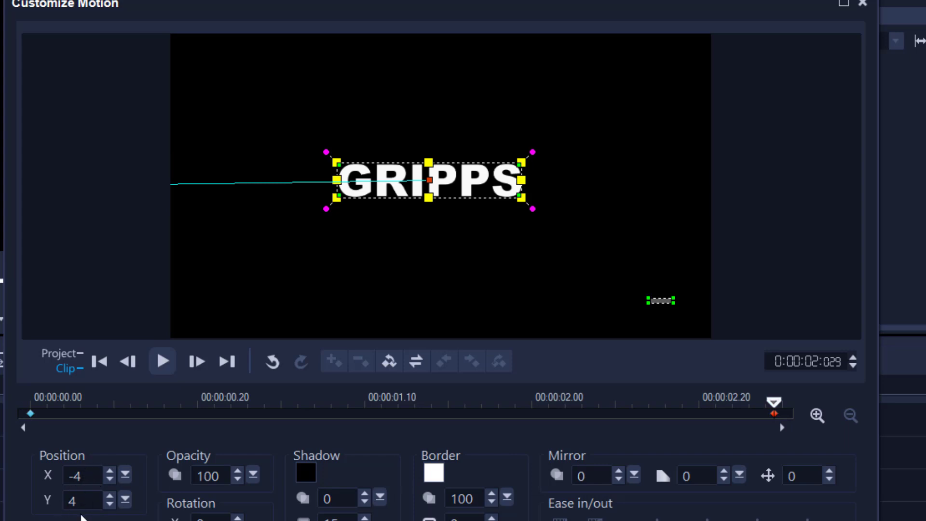
{"action": "left_click", "coordinate": [163, 363]}
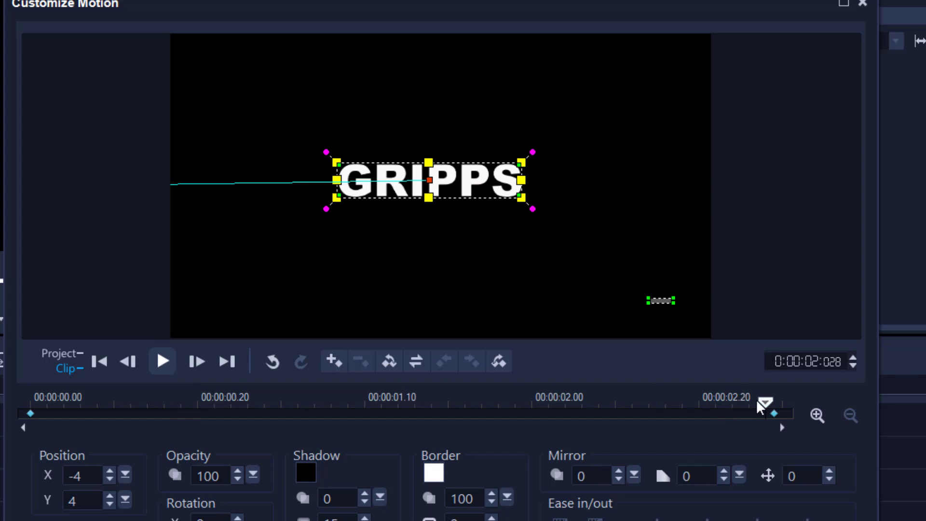
{"action": "left_click_drag", "start_coordinate": [766, 402], "coordinate": [103, 407]}
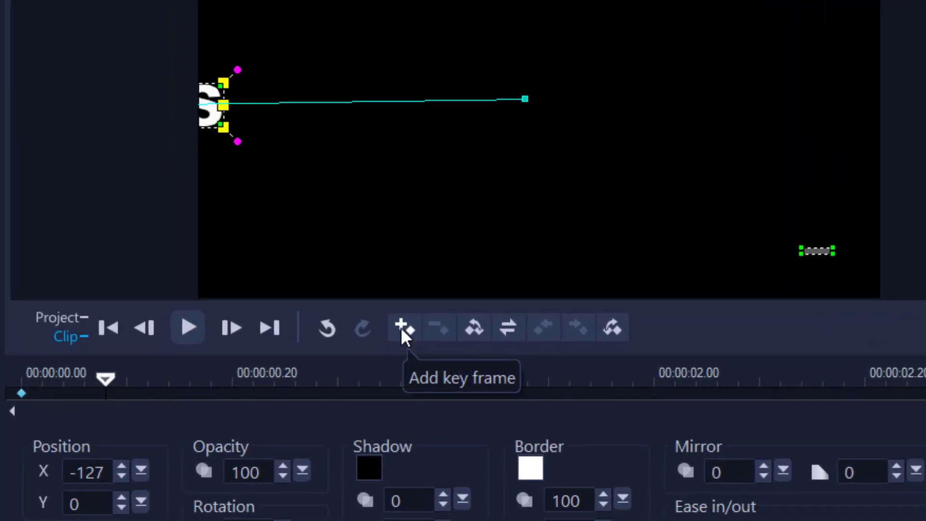
{"action": "left_click", "coordinate": [401, 327]}
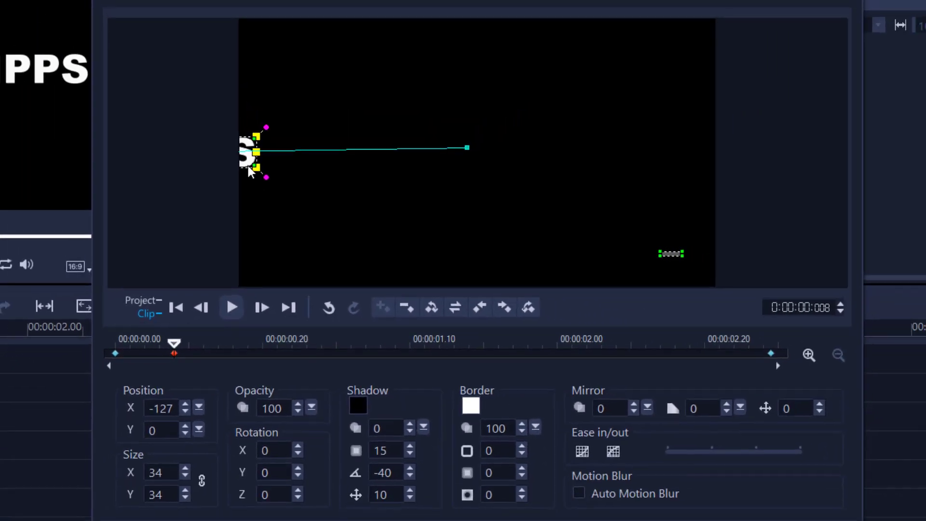
Place the GRIPPS title at X -63, Y 71 at 0:00:00:008, X -9, Y -87 at 0:00:01:006, and X 65, Y -13 at 0:00:01:025.
{"action": "left_click_drag", "start_coordinate": [248, 164], "coordinate": [397, 70]}
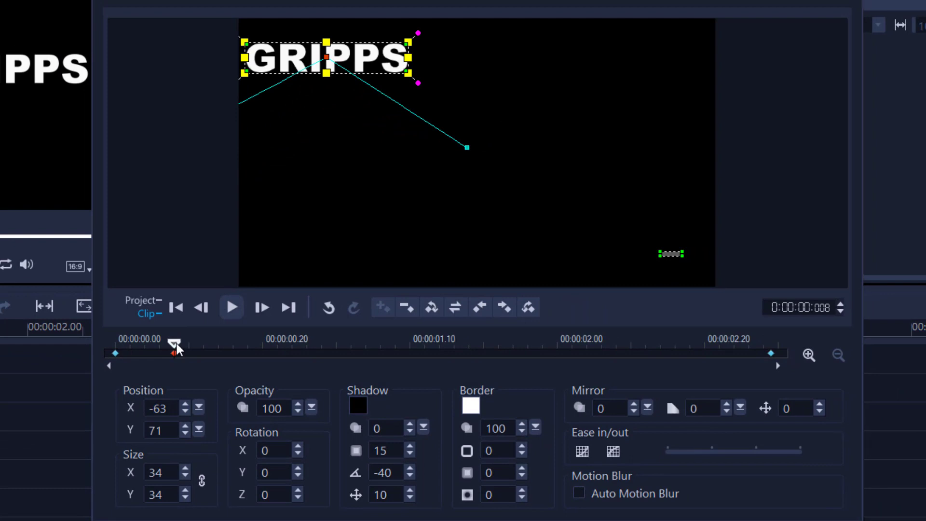
{"action": "left_click_drag", "start_coordinate": [177, 343], "coordinate": [380, 343]}
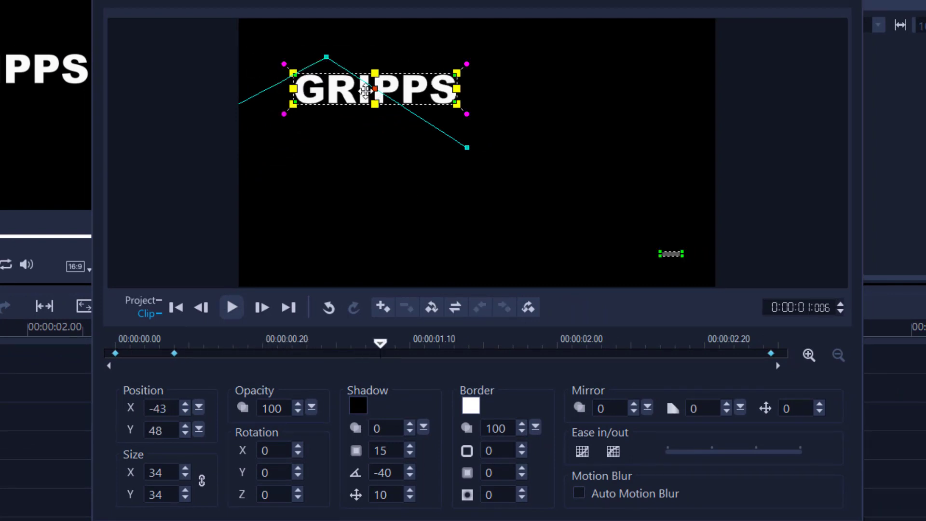
{"action": "left_click_drag", "start_coordinate": [365, 93], "coordinate": [445, 273]}
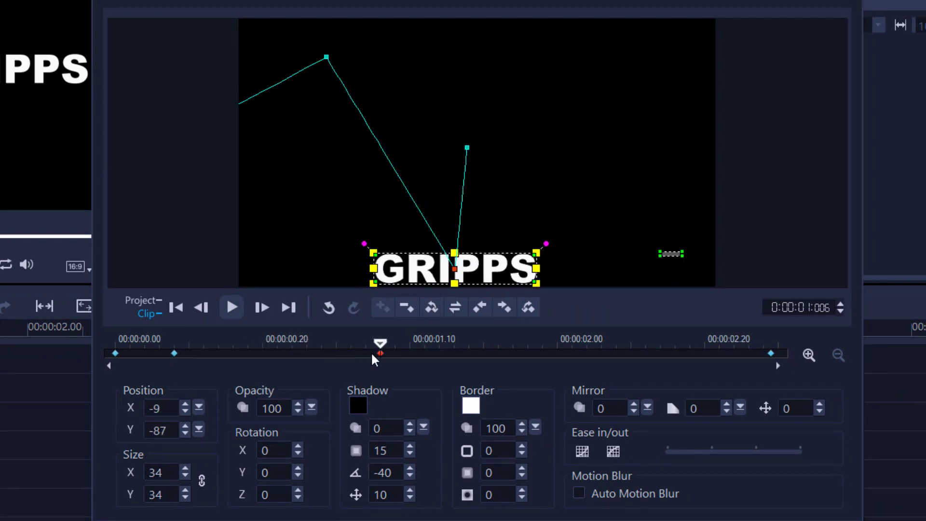
{"action": "left_click_drag", "start_coordinate": [412, 337], "coordinate": [524, 341]}
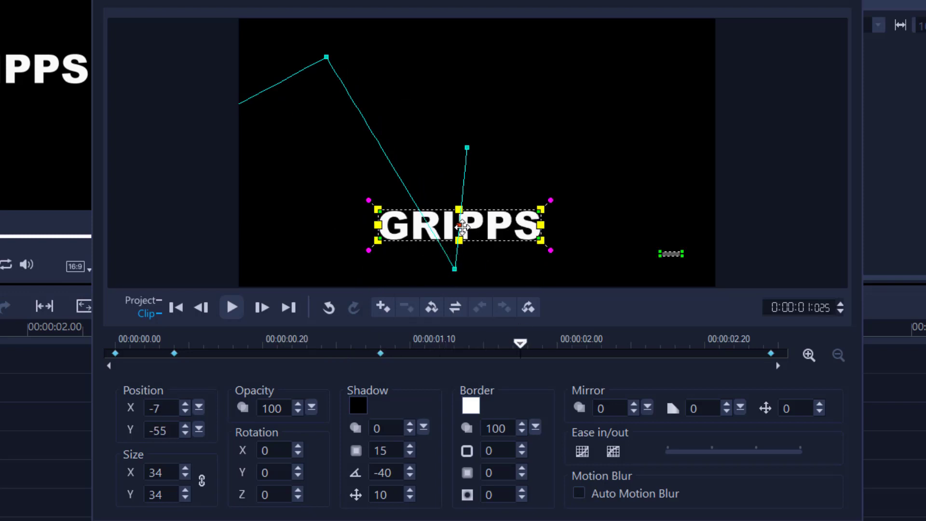
{"action": "left_click_drag", "start_coordinate": [462, 231], "coordinate": [612, 168]}
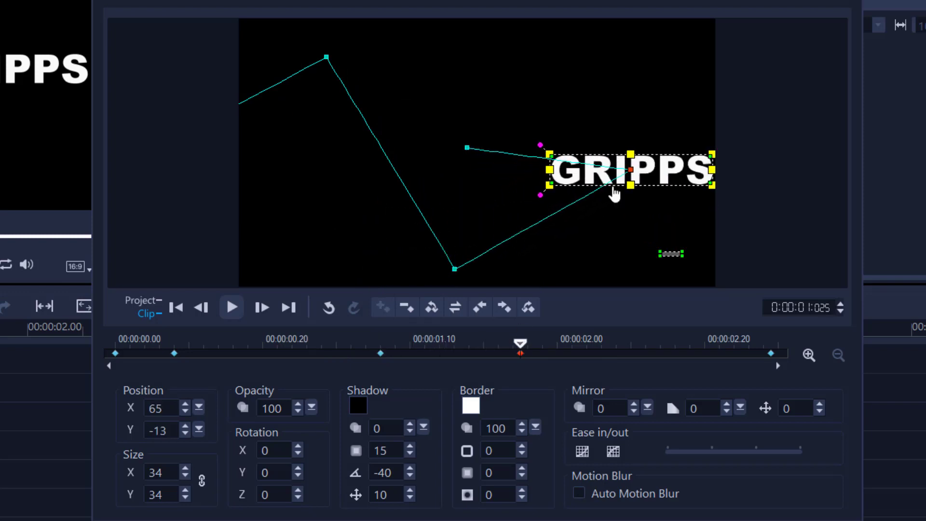
Move the GRIPPS title to X -9, Y 88 at 0:00:02:012, check the ending key frame and play the motion.
{"action": "left_click_drag", "start_coordinate": [519, 344], "coordinate": [647, 340]}
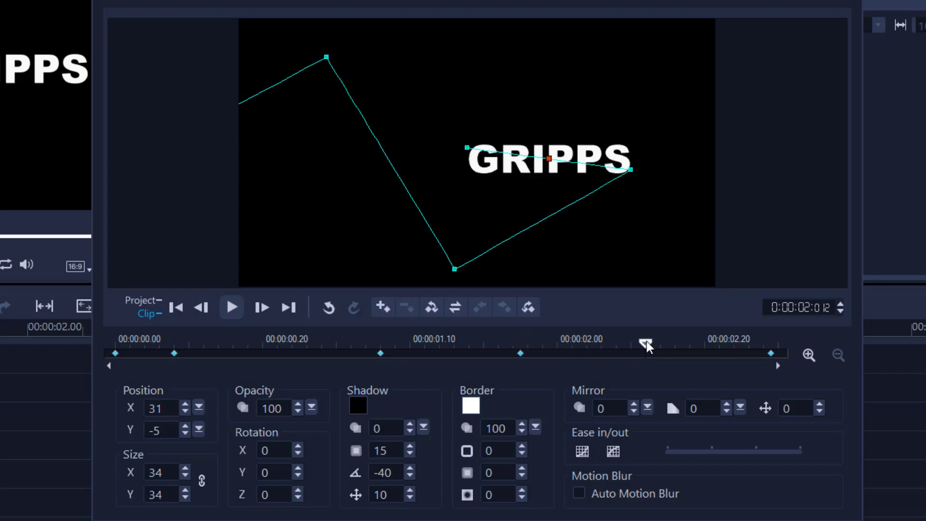
{"action": "left_click_drag", "start_coordinate": [550, 165], "coordinate": [457, 41]}
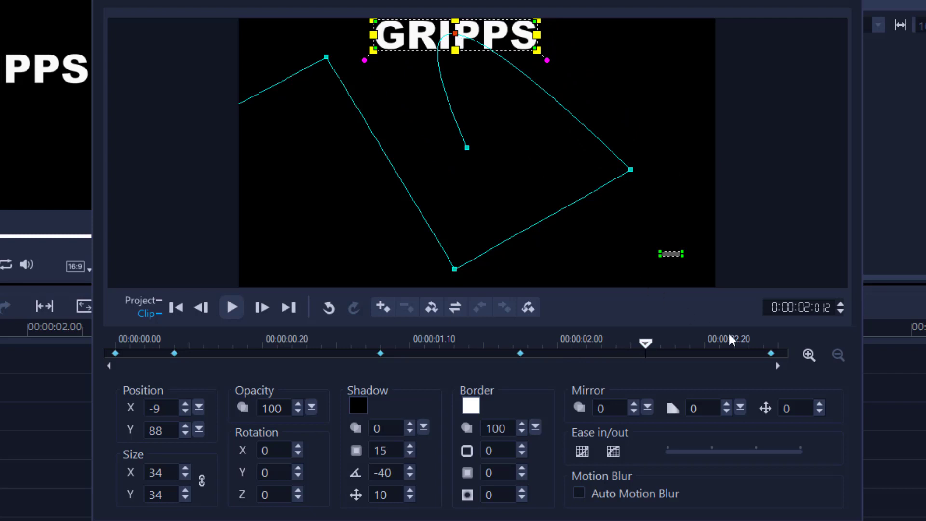
{"action": "left_click", "coordinate": [770, 352]}
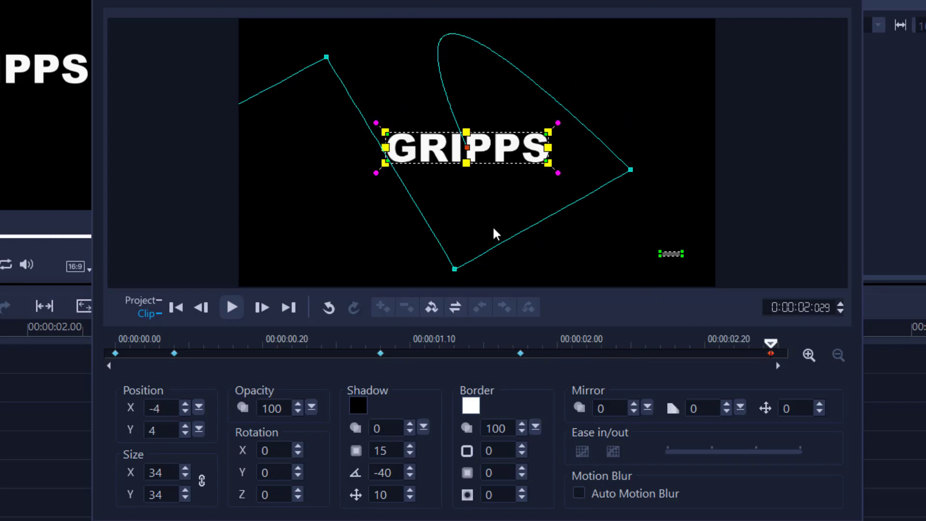
{"action": "left_click", "coordinate": [232, 308]}
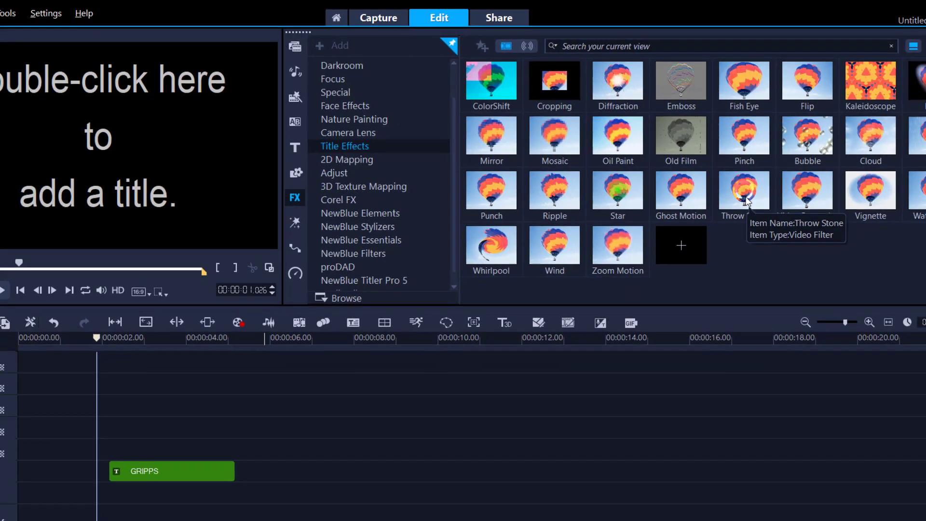
Apply the Throw Stone title effect to the GRIPPS clip and open the filter's settings.
{"action": "left_click", "coordinate": [673, 283]}
{"action": "left_click_drag", "start_coordinate": [746, 201], "coordinate": [172, 470]}
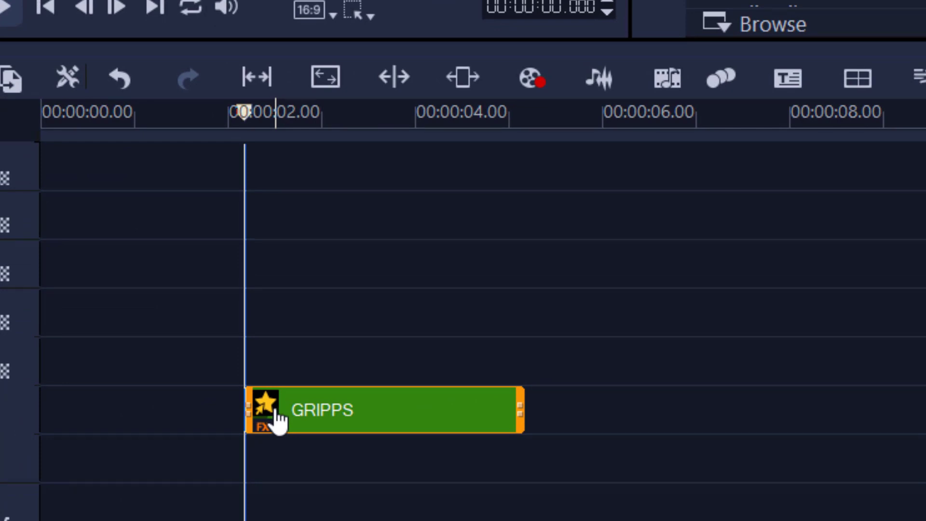
{"action": "left_click", "coordinate": [275, 419]}
{"action": "mouse_move", "coordinate": [297, 431]}
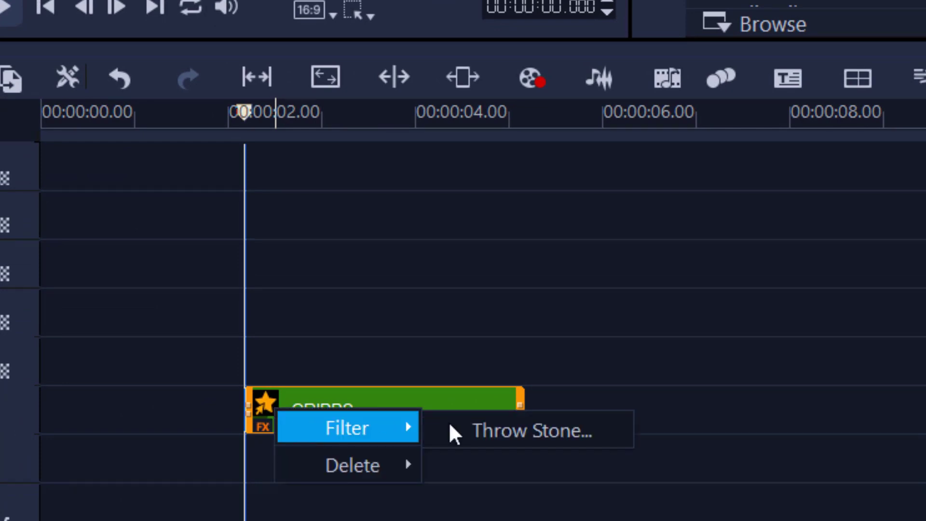
{"action": "left_click", "coordinate": [541, 436]}
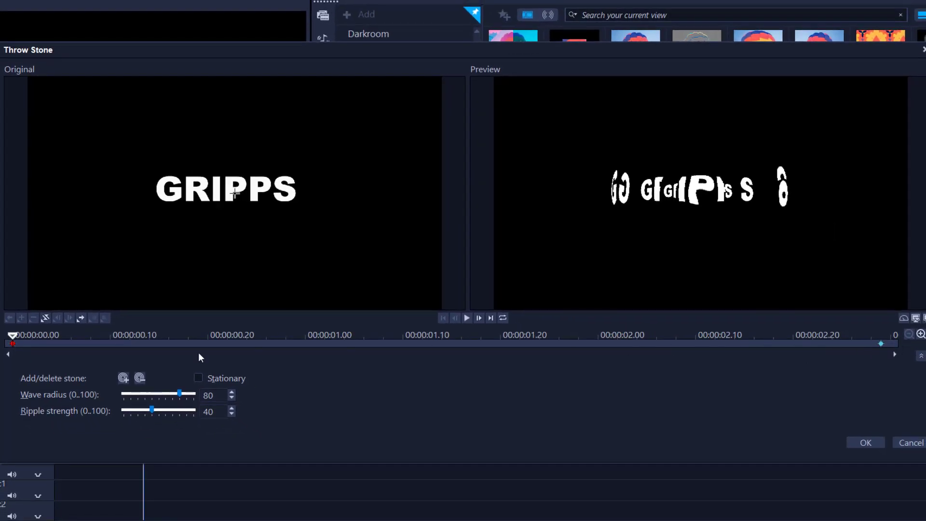
Preview the Throw Stone ripple, try an extra key frame early in the clip, and cancel the filter changes.
{"action": "left_click", "coordinate": [466, 318]}
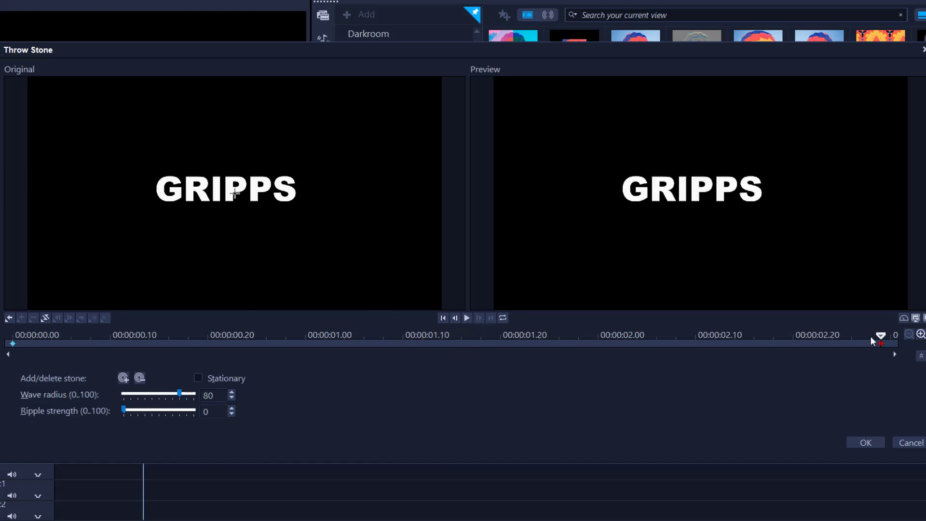
{"action": "left_click_drag", "start_coordinate": [871, 340], "coordinate": [151, 346]}
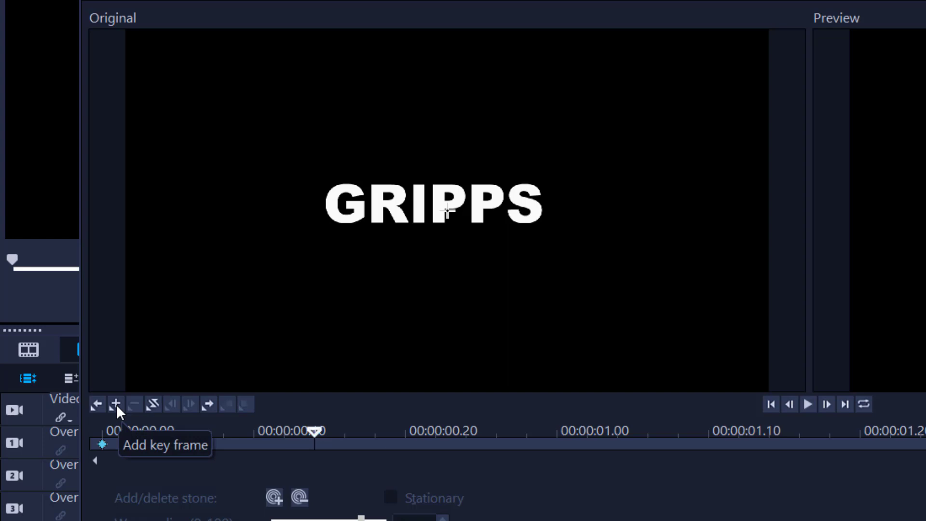
{"action": "left_click", "coordinate": [116, 404]}
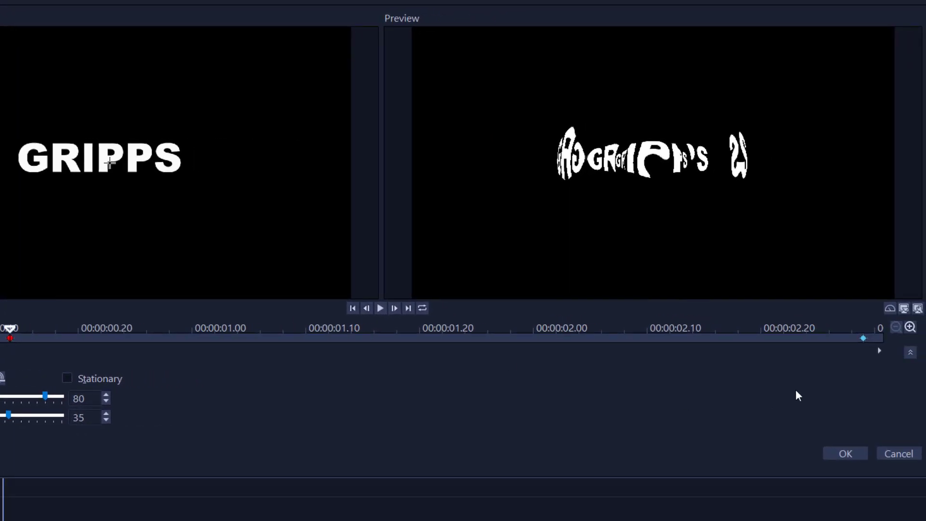
{"action": "left_click", "coordinate": [888, 453]}
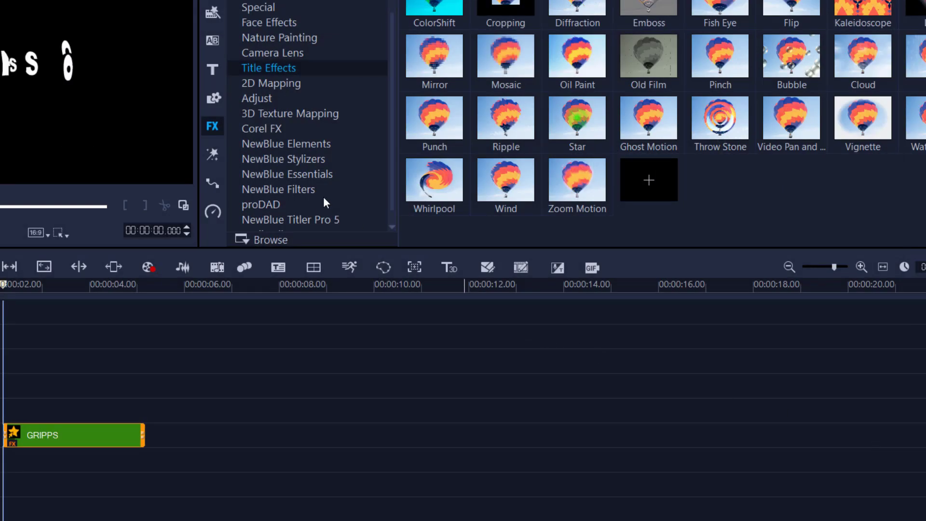
Show the NewBlue Titler Pro 5 effects and delete the Throw Stone filter from the GRIPPS clip.
{"action": "scroll", "coordinate": [324, 199], "scroll_direction": "down", "scroll_amount": 1}
{"action": "left_click", "coordinate": [304, 205]}
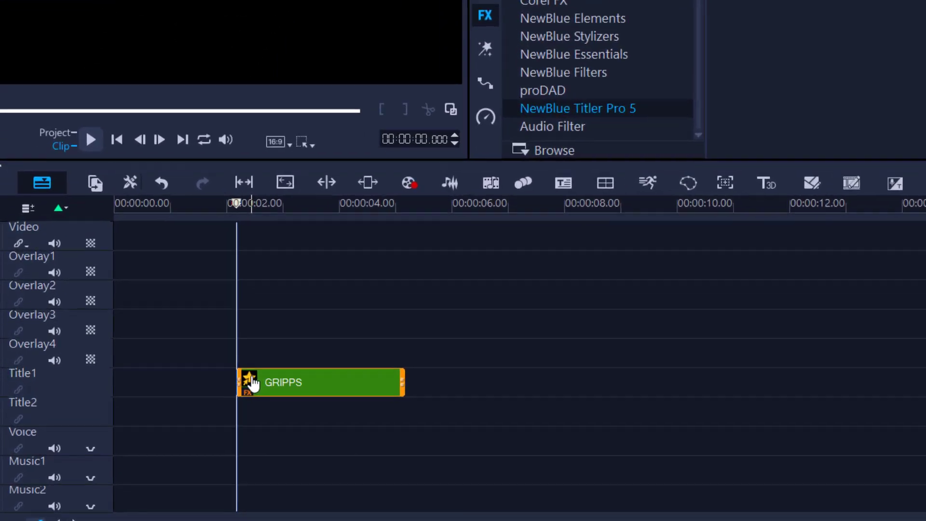
{"action": "right_click", "coordinate": [174, 424]}
{"action": "mouse_move", "coordinate": [311, 396]}
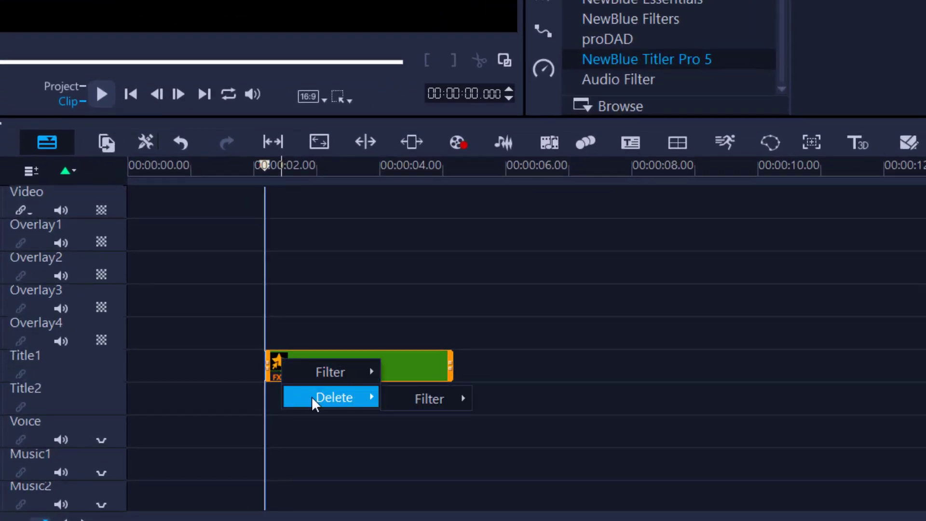
{"action": "mouse_move", "coordinate": [405, 398]}
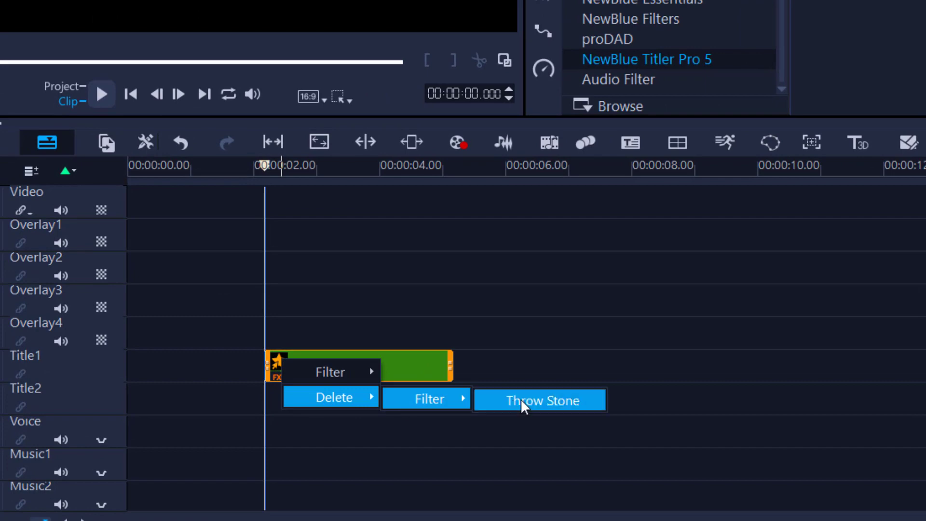
{"action": "left_click", "coordinate": [520, 399]}
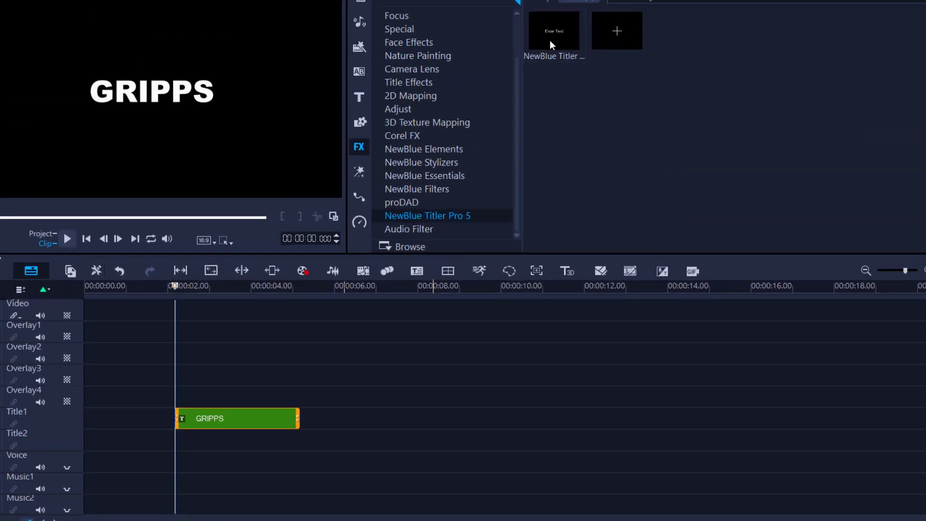
Apply the NewBlue Titler Pro 5 filter to the GRIPPS clip, view it in its own editor and close that without saving.
{"action": "left_click_drag", "start_coordinate": [515, 70], "coordinate": [224, 425]}
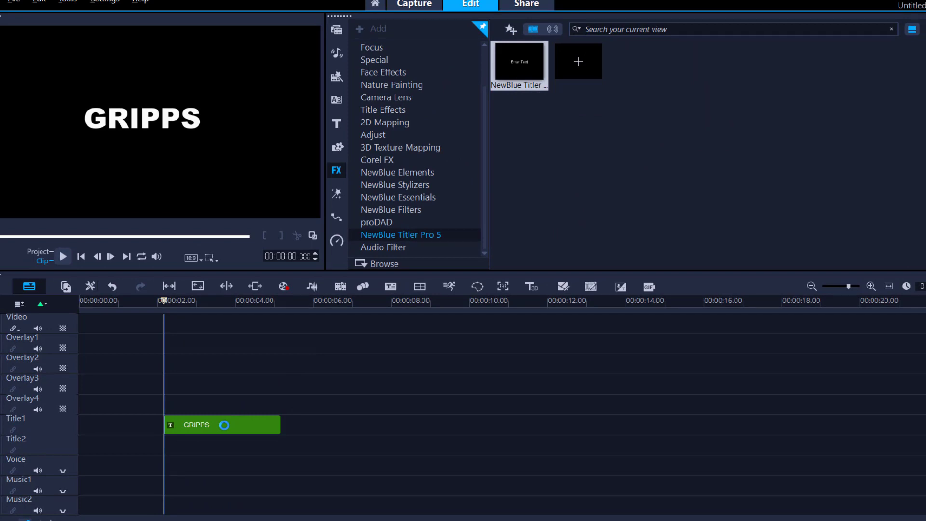
{"action": "right_click", "coordinate": [173, 426]}
{"action": "mouse_move", "coordinate": [207, 427]}
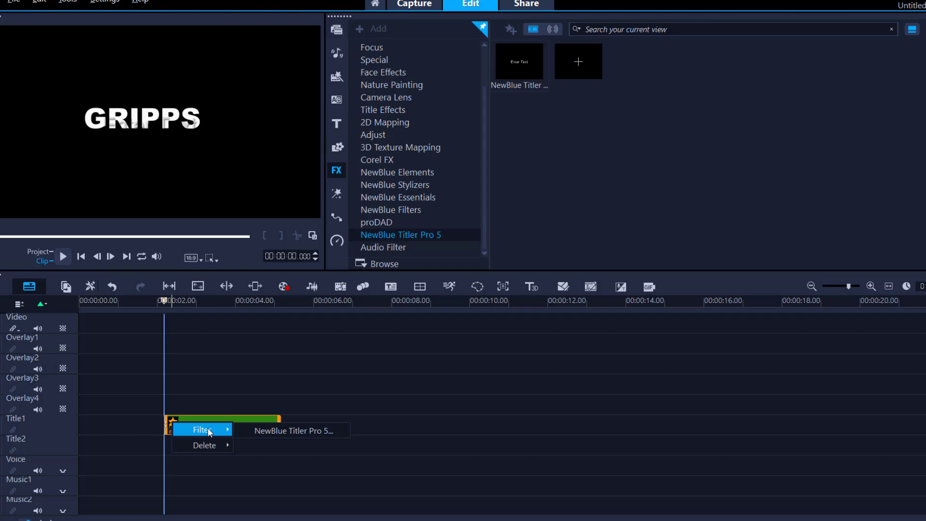
{"action": "left_click", "coordinate": [290, 430]}
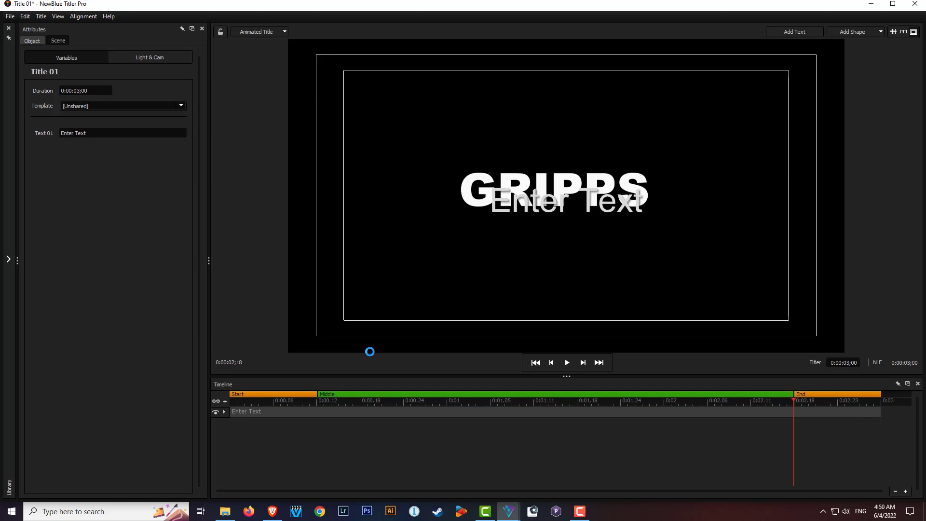
{"action": "left_click", "coordinate": [916, 5]}
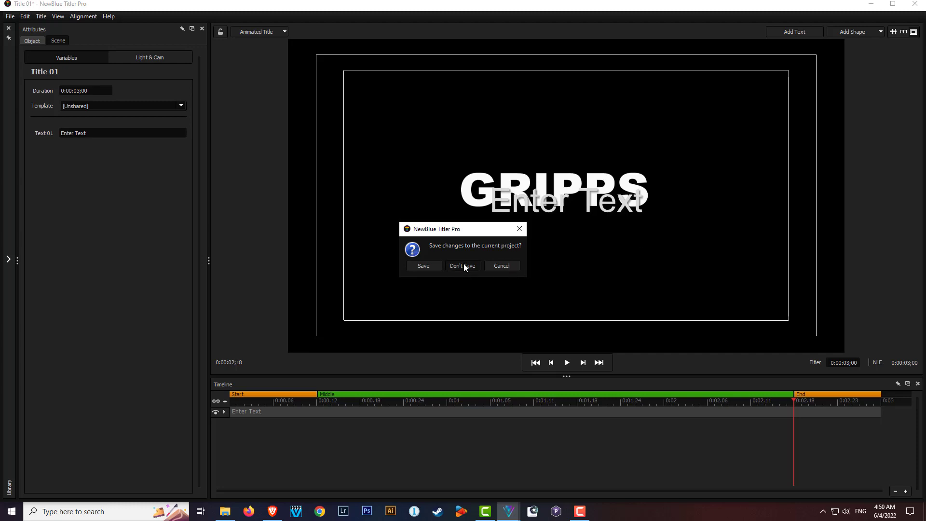
{"action": "left_click", "coordinate": [464, 266]}
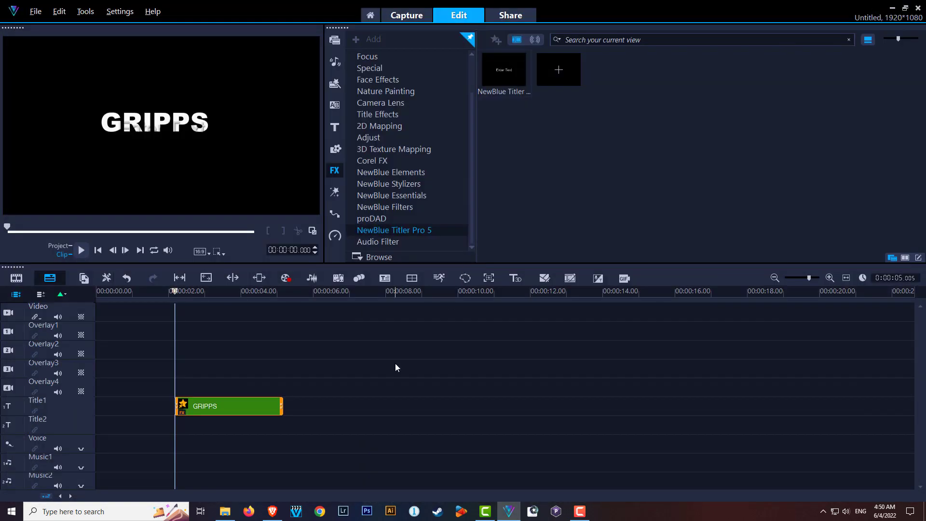
{"action": "right_click", "coordinate": [248, 402]}
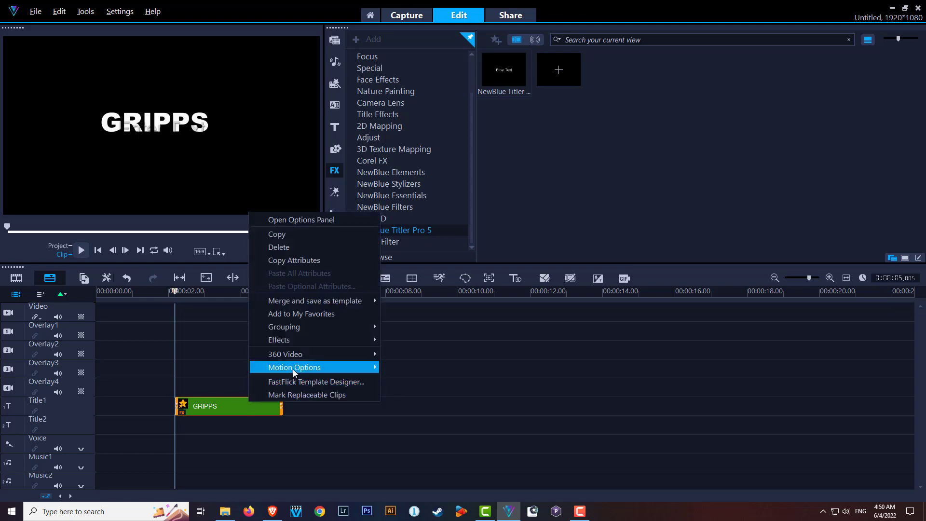
{"action": "mouse_move", "coordinate": [293, 369]}
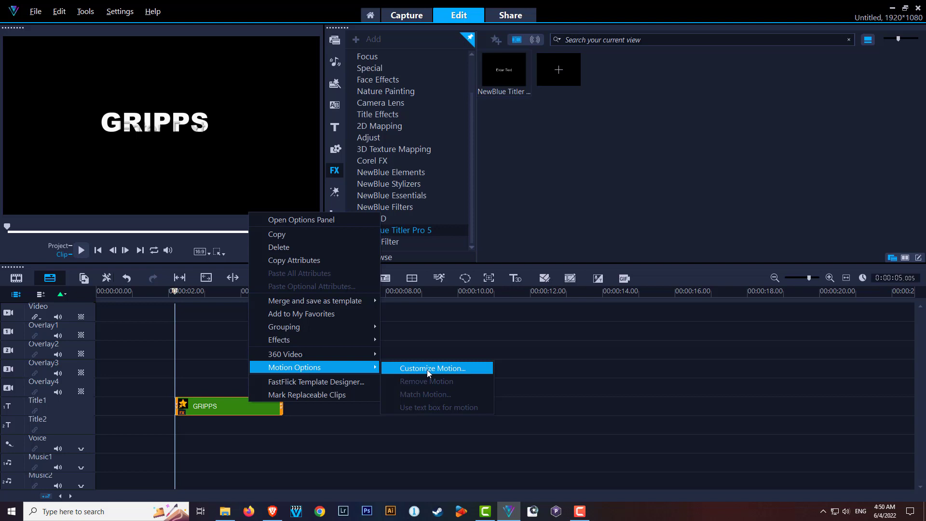
{"action": "left_click", "coordinate": [209, 349]}
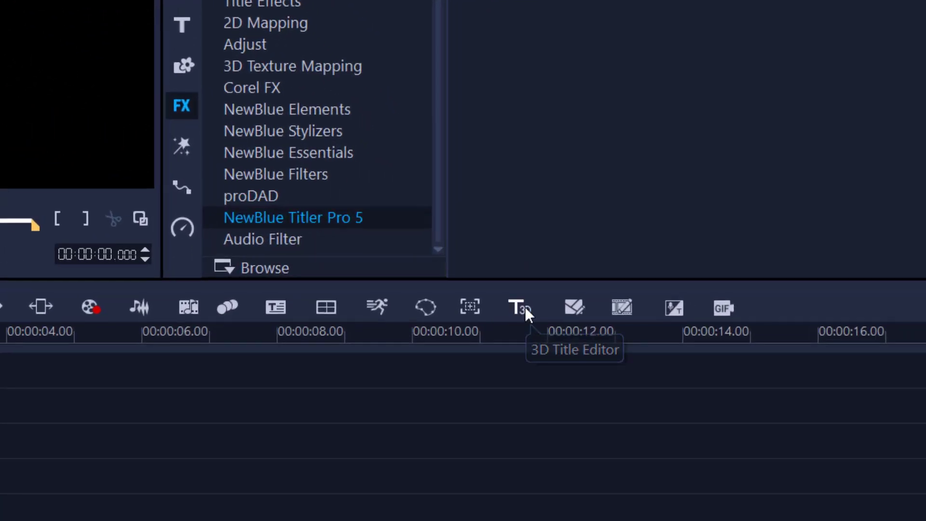
Open the 3D Title Editor and rotate the 3D text to X 33, Y -41, Z 0.
{"action": "left_click", "coordinate": [525, 309]}
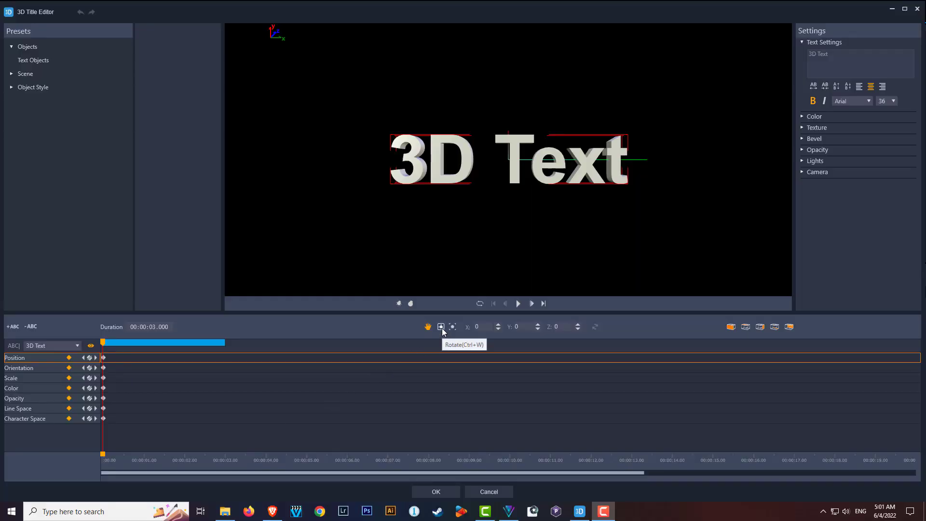
{"action": "left_click", "coordinate": [440, 327]}
{"action": "left_click_drag", "start_coordinate": [515, 247], "coordinate": [535, 230]}
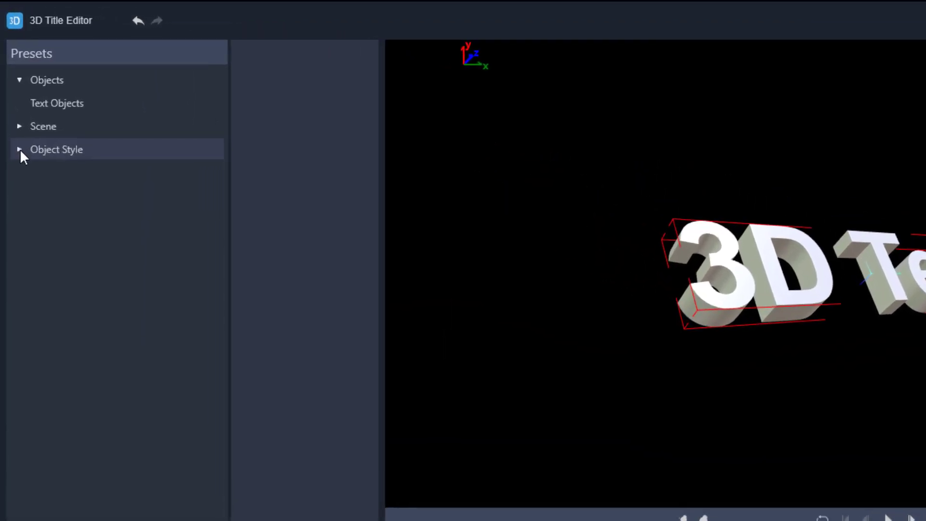
Apply the red-and-white plastic material from the Material Gallery object styles to the 3D text.
{"action": "left_click", "coordinate": [12, 87]}
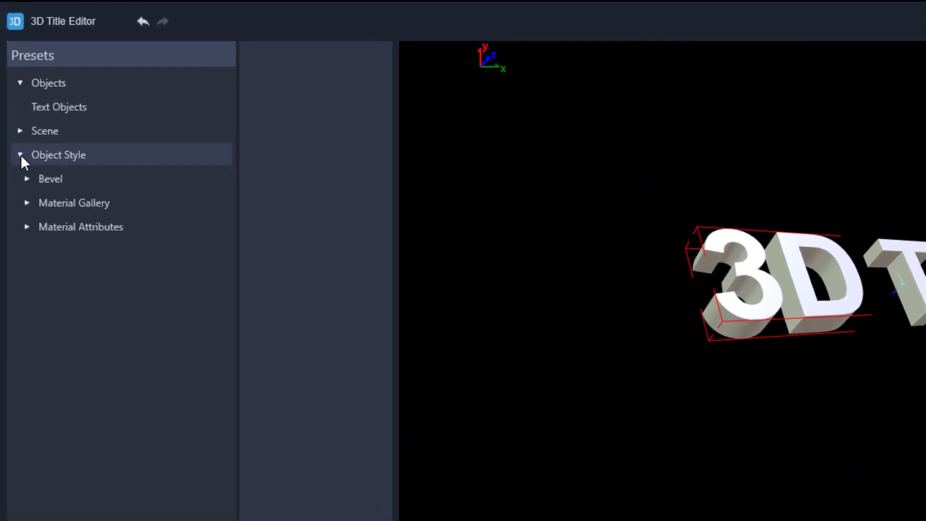
{"action": "left_click", "coordinate": [27, 202]}
{"action": "left_click", "coordinate": [72, 250]}
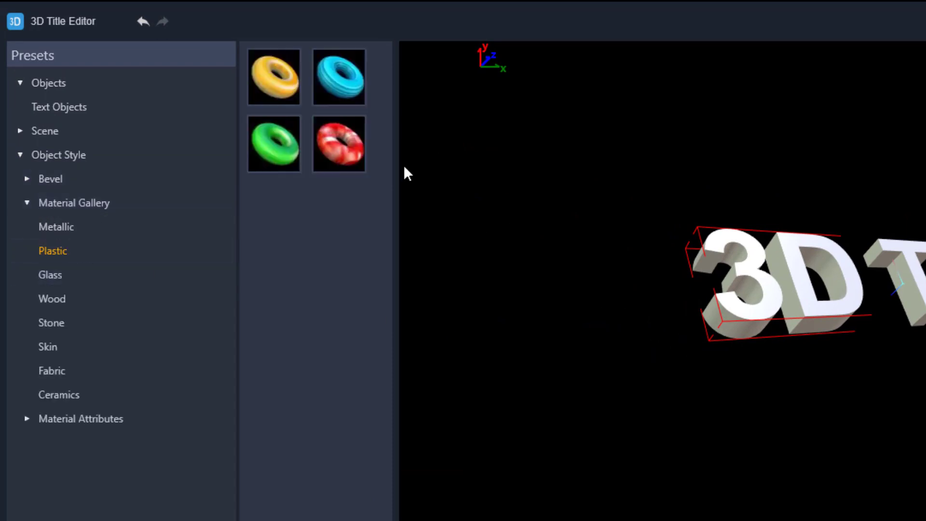
{"action": "left_click", "coordinate": [348, 155]}
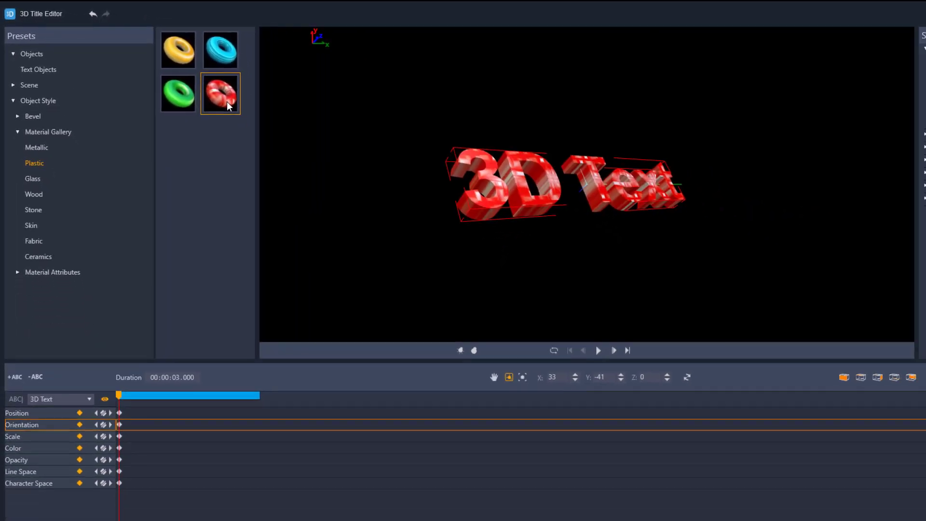